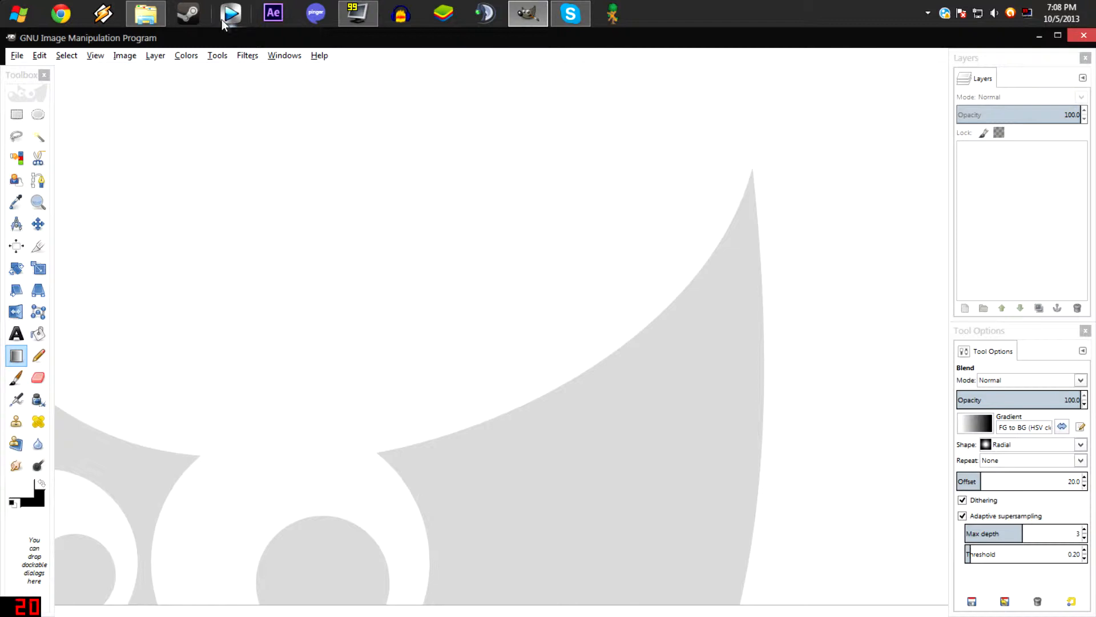
- Create a new blank image of 1000 × 1000 px
{"action": "left_click", "coordinate": [16, 55]}
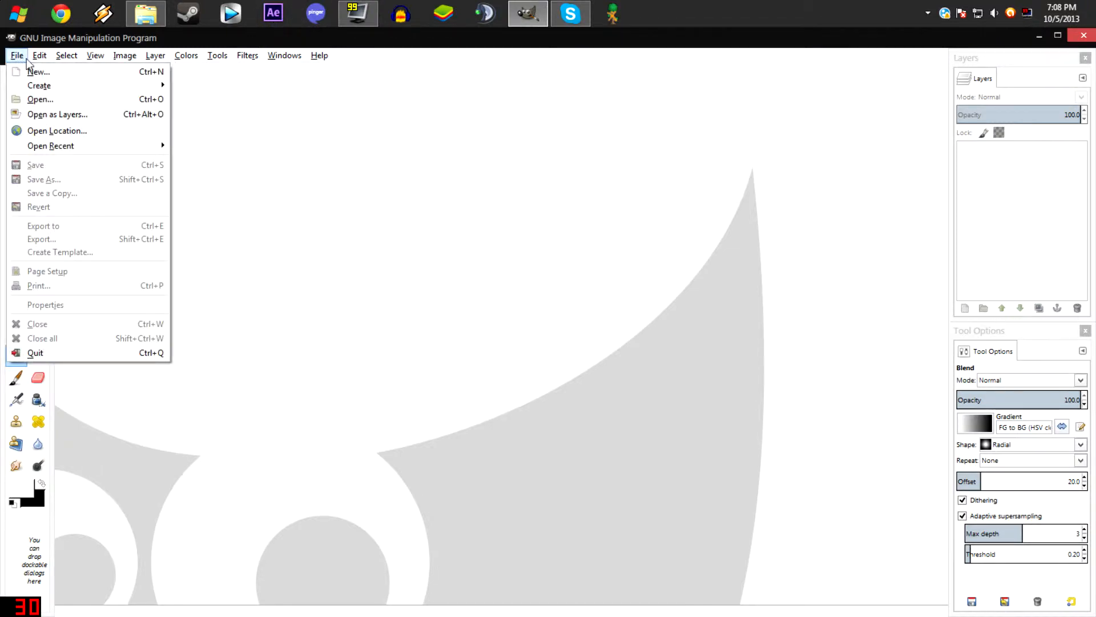
{"action": "left_click", "coordinate": [32, 73]}
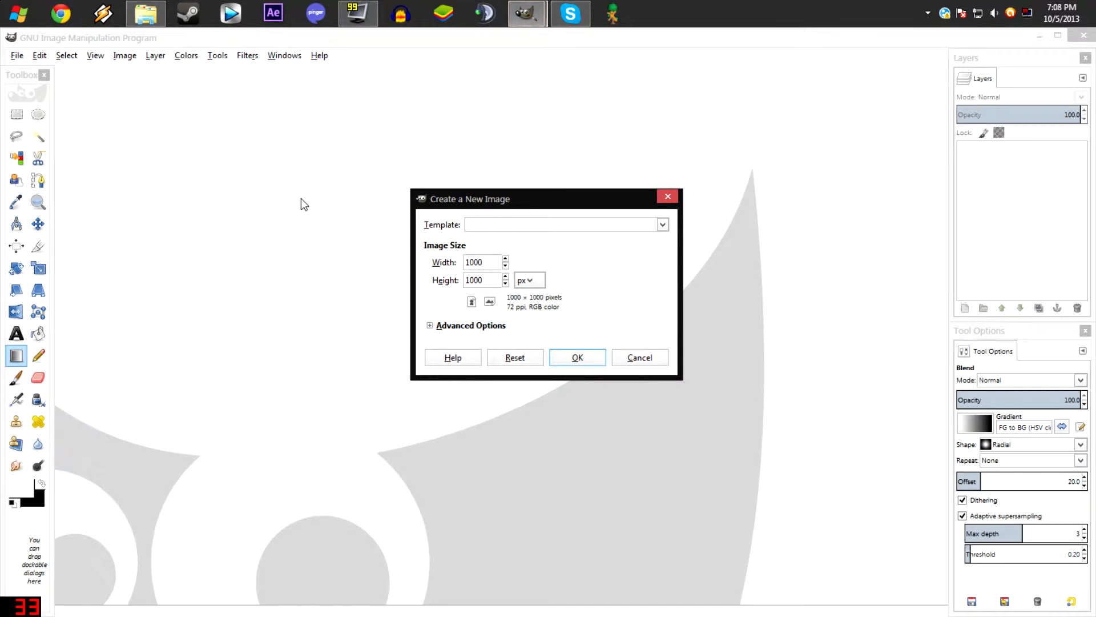
{"action": "left_click", "coordinate": [578, 359]}
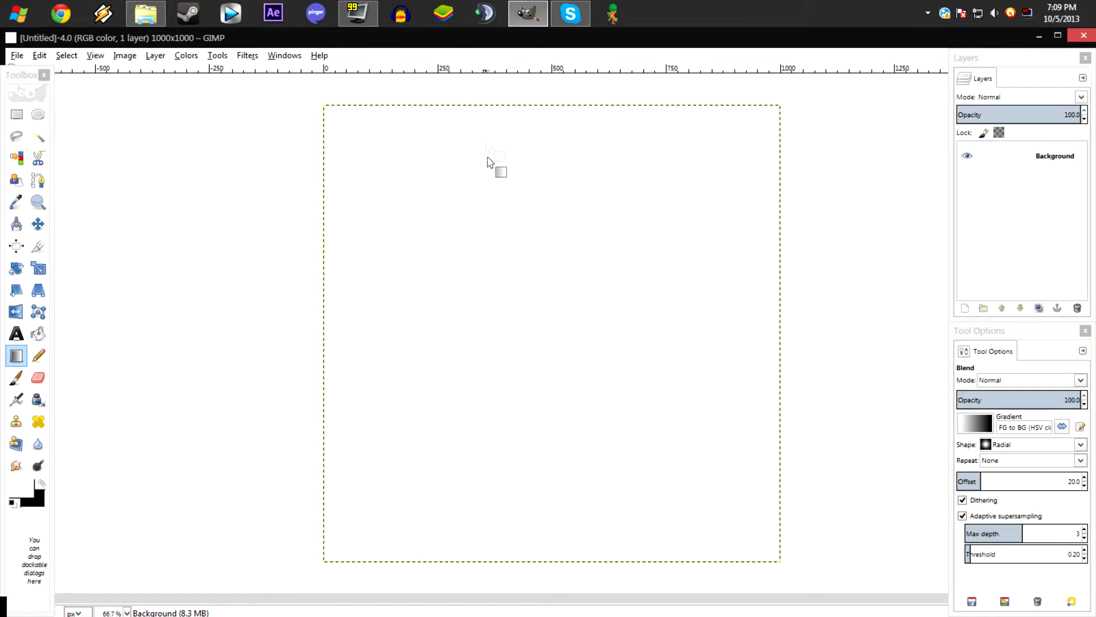
- Make an elliptical selection of about 975 × 969 px, centered on the canvas and nearly filling it
{"action": "left_click", "coordinate": [38, 114]}
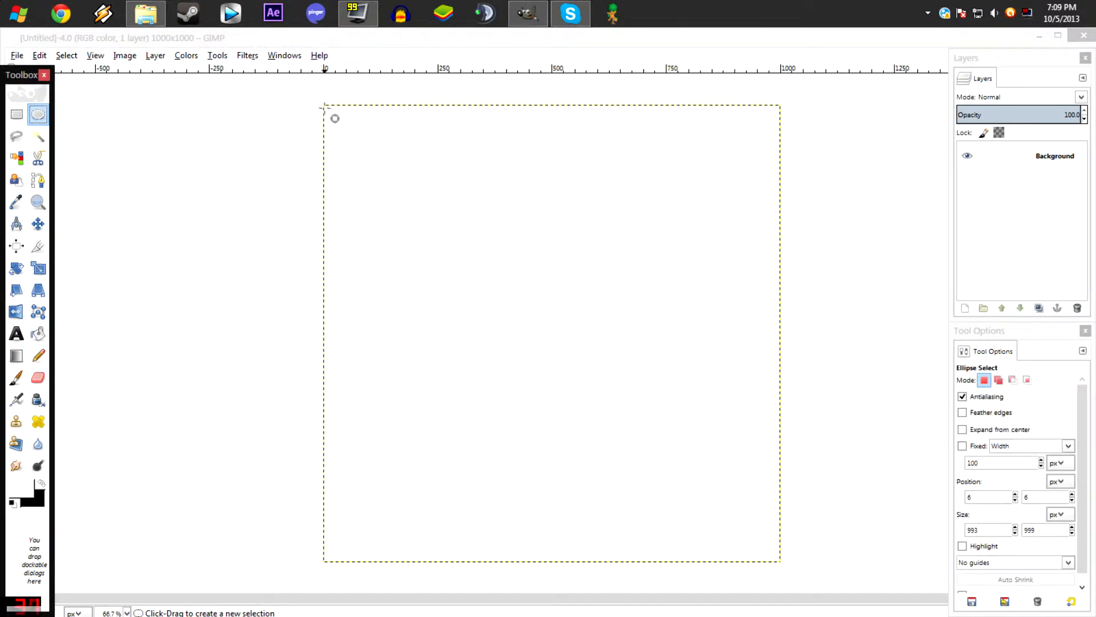
{"action": "left_click_drag", "start_coordinate": [334, 115], "coordinate": [778, 550]}
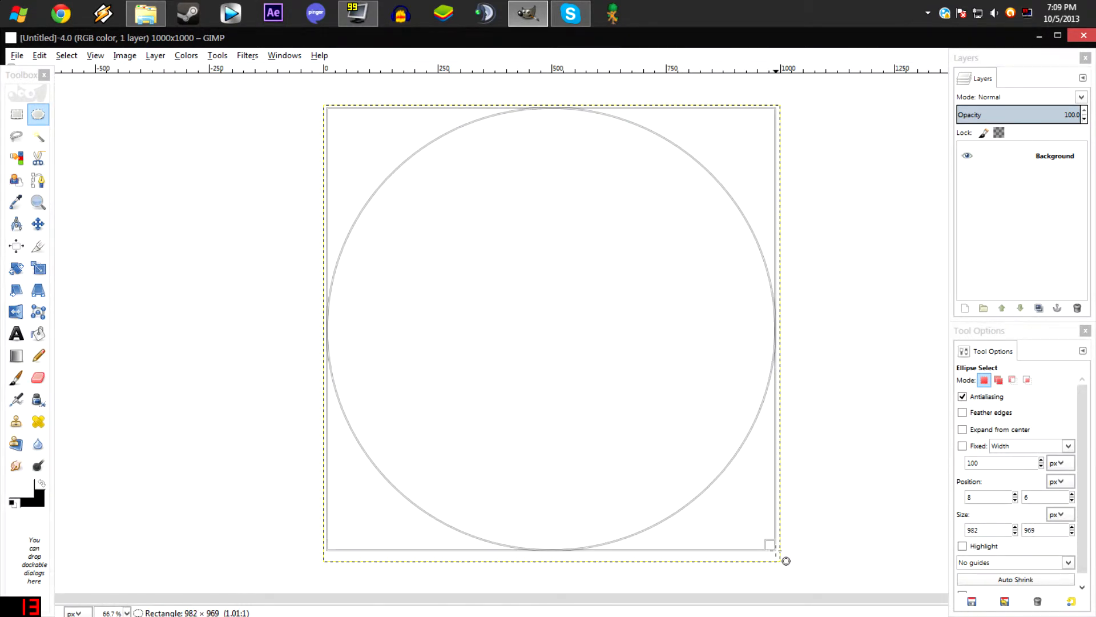
{"action": "left_click", "coordinate": [585, 321]}
{"action": "left_click_drag", "start_coordinate": [554, 314], "coordinate": [558, 326]}
{"action": "left_click_drag", "start_coordinate": [763, 350], "coordinate": [760, 349]}
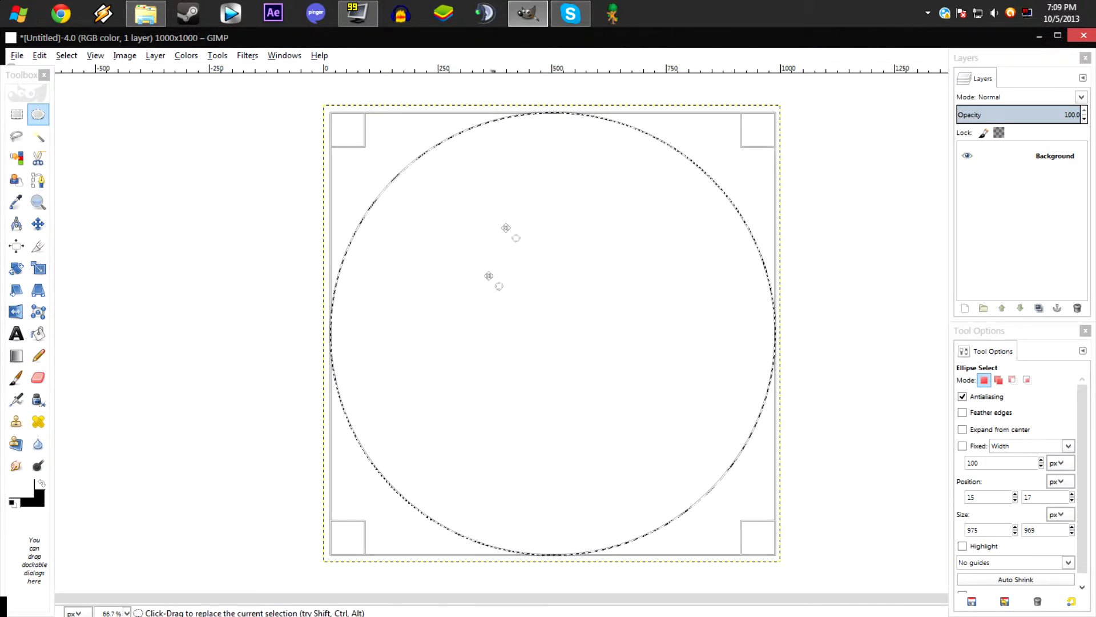
- Fill the circular selection with a radial blend from dark gray 3a3a3a at its bottom edge to white at its top edge
{"action": "left_click", "coordinate": [16, 363]}
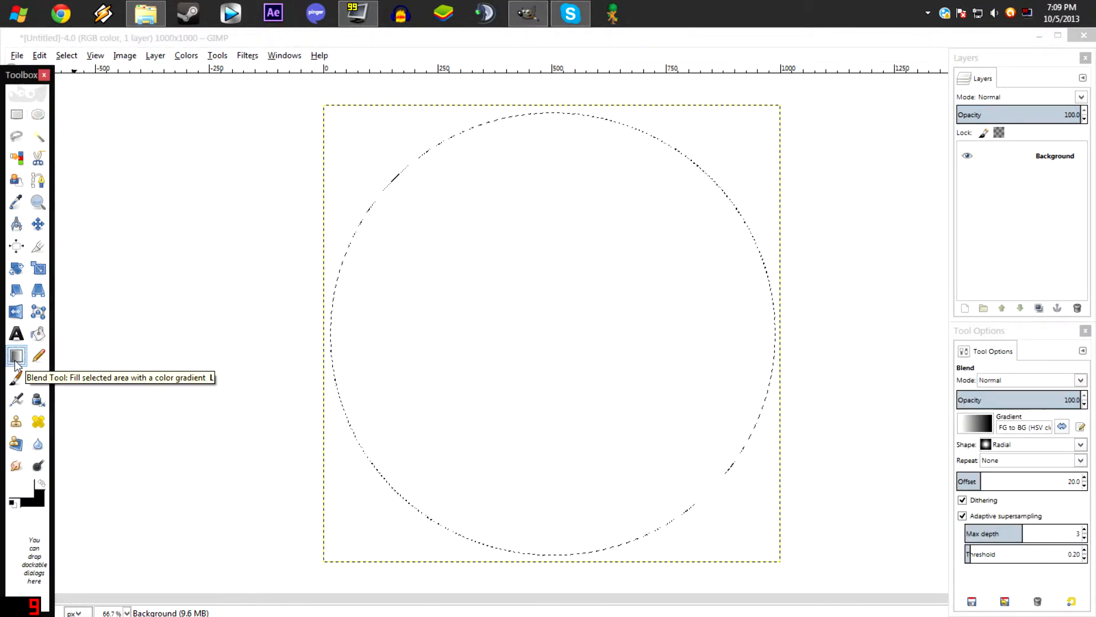
{"action": "double_click", "coordinate": [17, 364]}
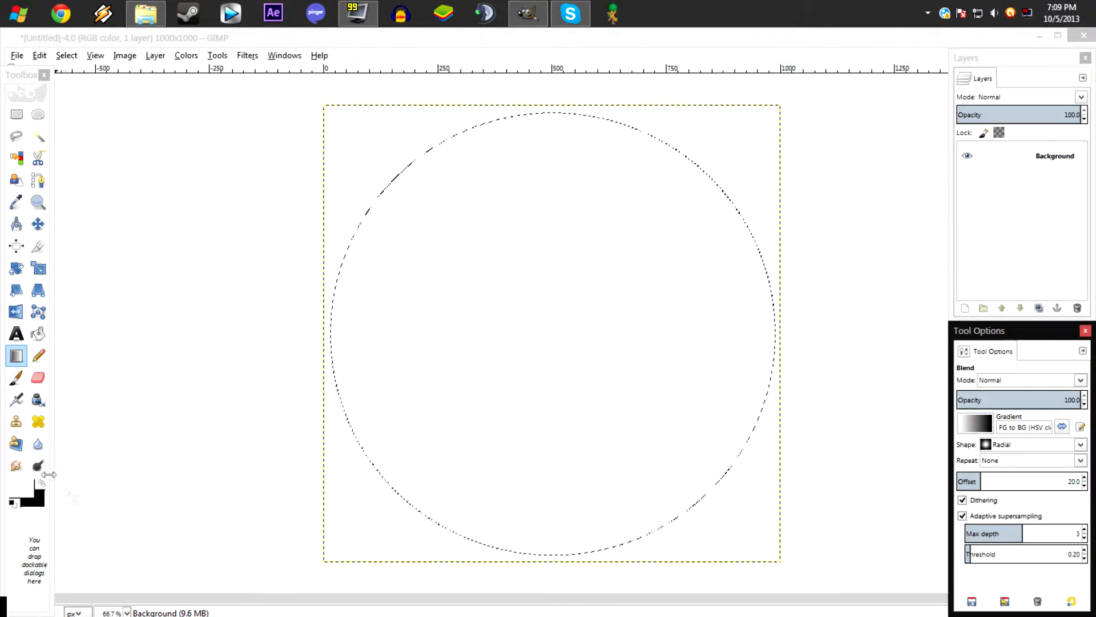
{"action": "left_click", "coordinate": [8, 514]}
{"action": "left_click", "coordinate": [12, 504]}
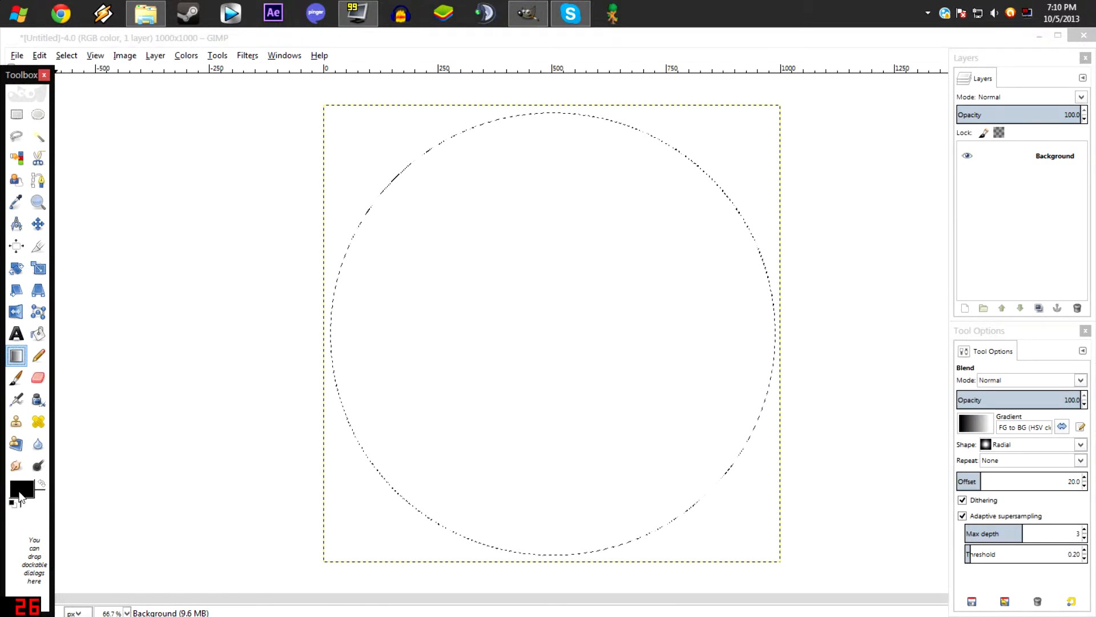
{"action": "left_click", "coordinate": [21, 490]}
{"action": "left_click_drag", "start_coordinate": [71, 307], "coordinate": [41, 385]}
{"action": "left_click", "coordinate": [241, 370]}
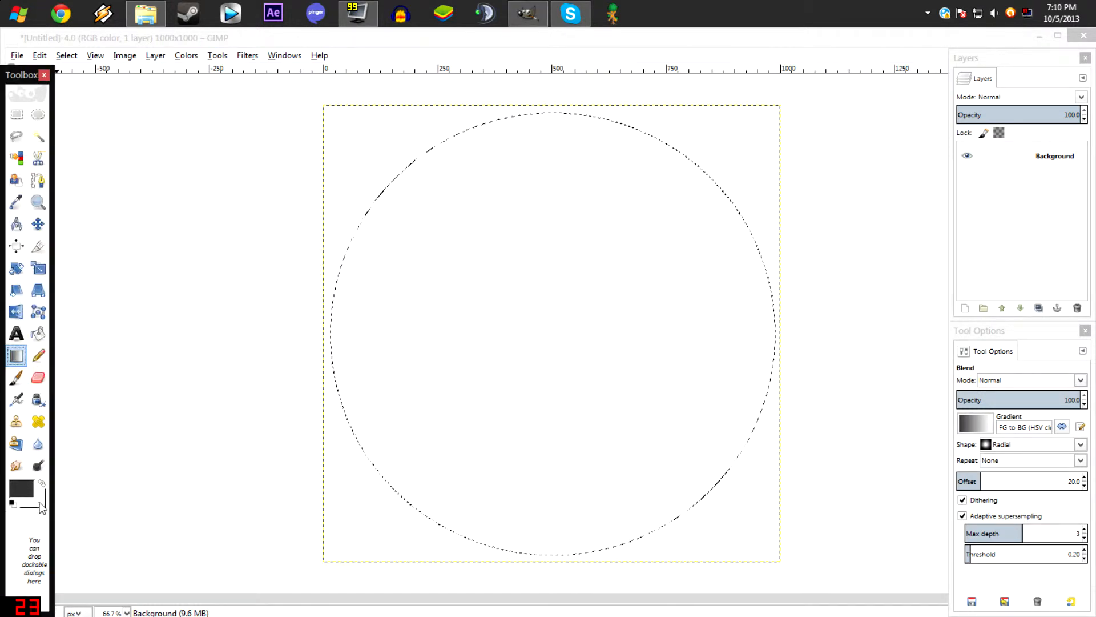
{"action": "left_click_drag", "start_coordinate": [40, 502], "coordinate": [972, 428]}
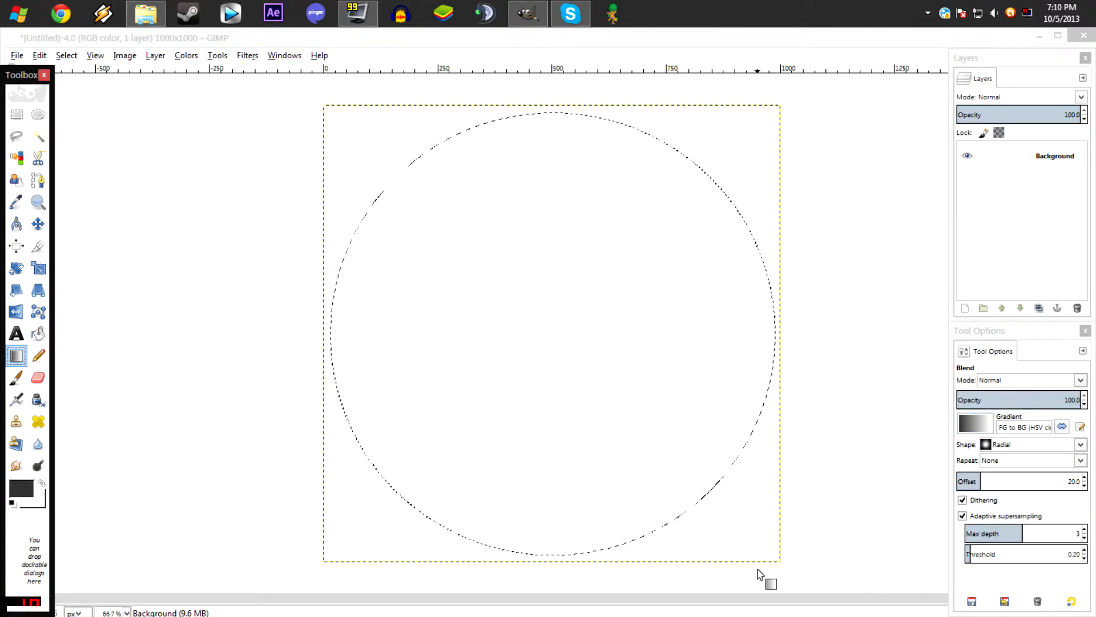
{"action": "left_click_drag", "start_coordinate": [550, 555], "coordinate": [565, 113]}
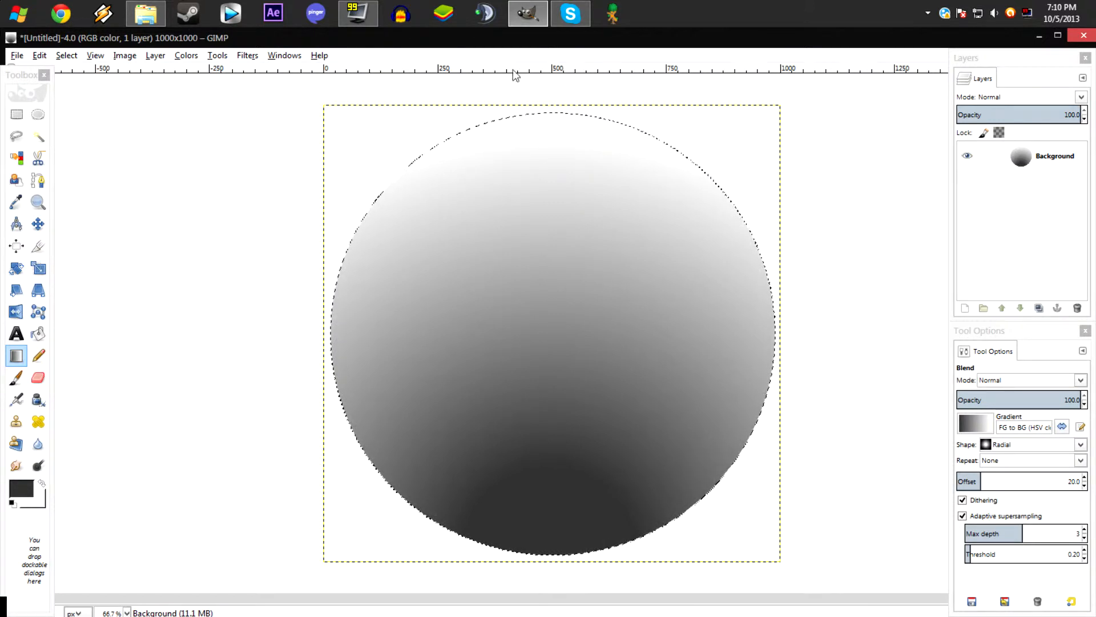
- Shrink the selection by 30 px and replace its contents with the same gray-to-white blend running from top edge to bottom edge
{"action": "left_click", "coordinate": [67, 56]}
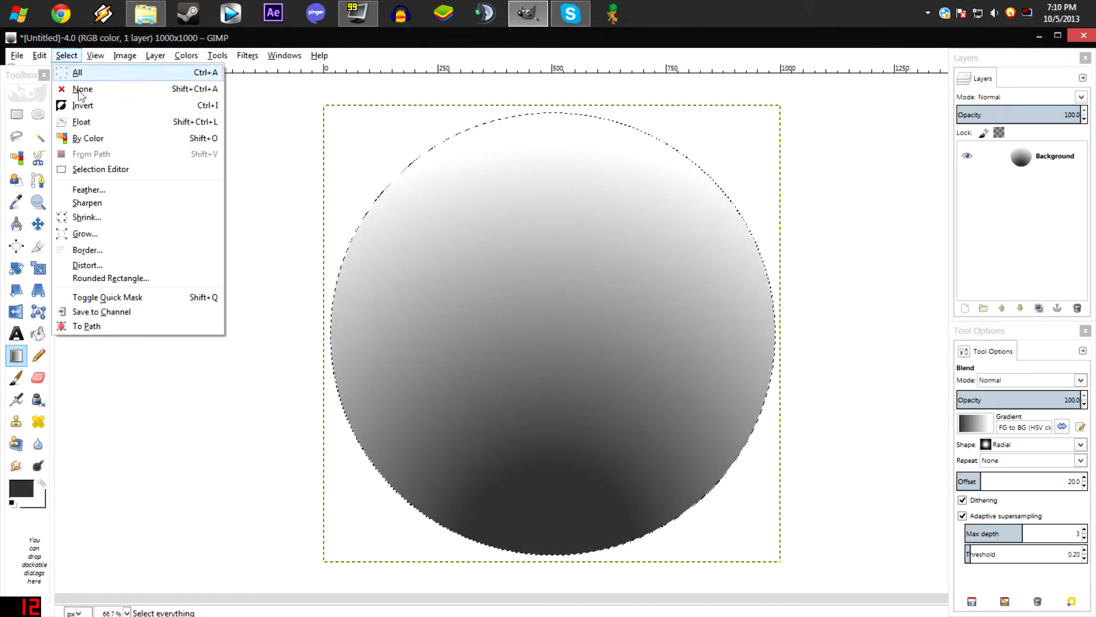
{"action": "left_click", "coordinate": [108, 223]}
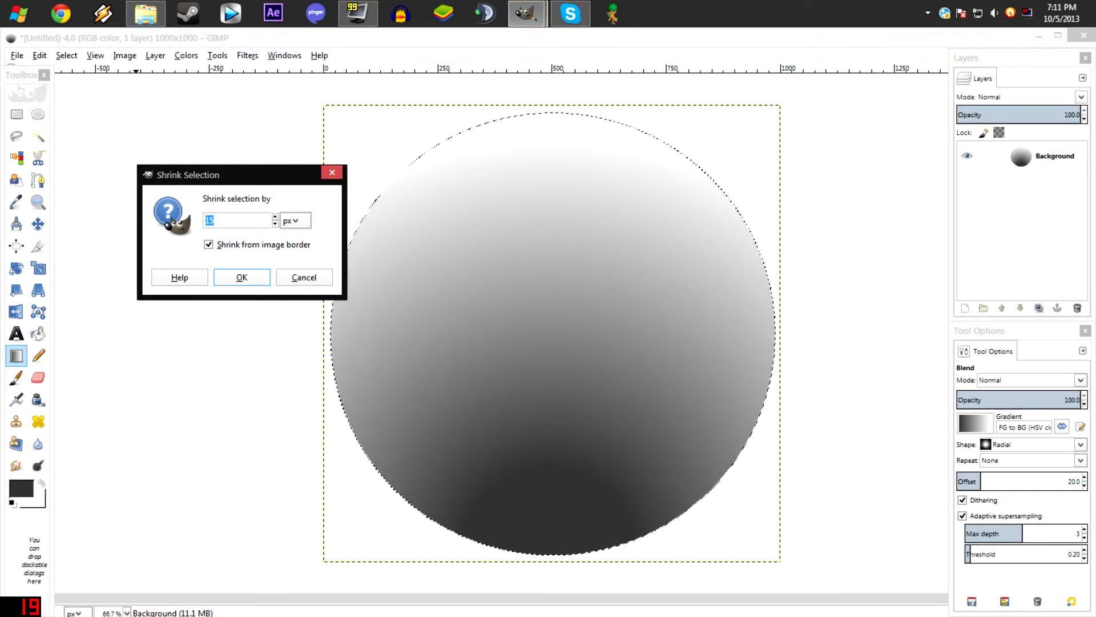
{"action": "type", "text": "30"}
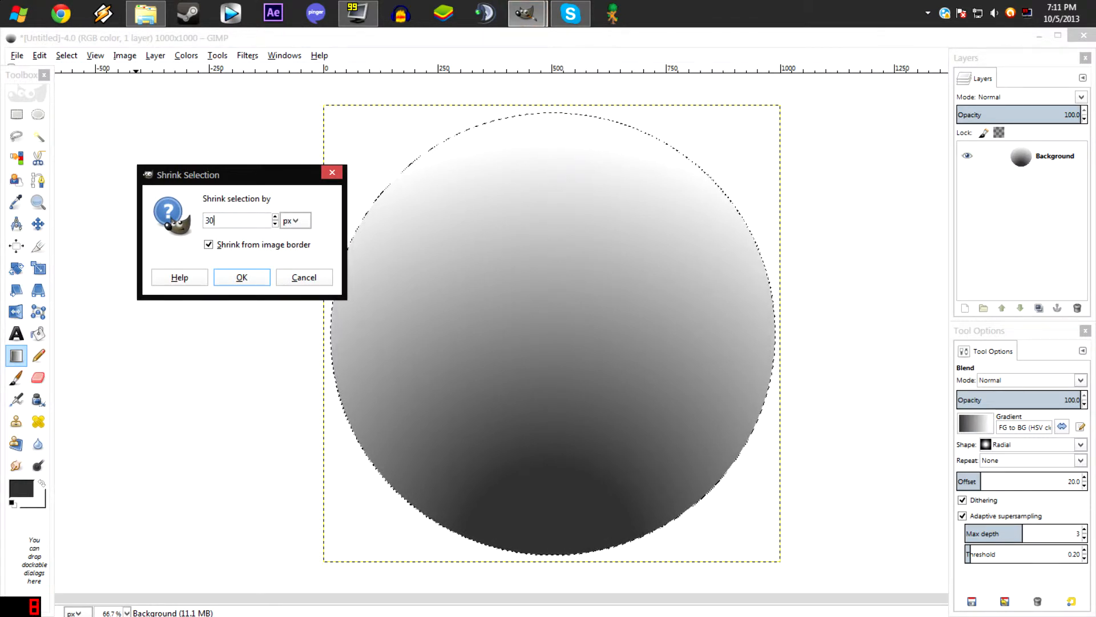
{"action": "left_click", "coordinate": [251, 278]}
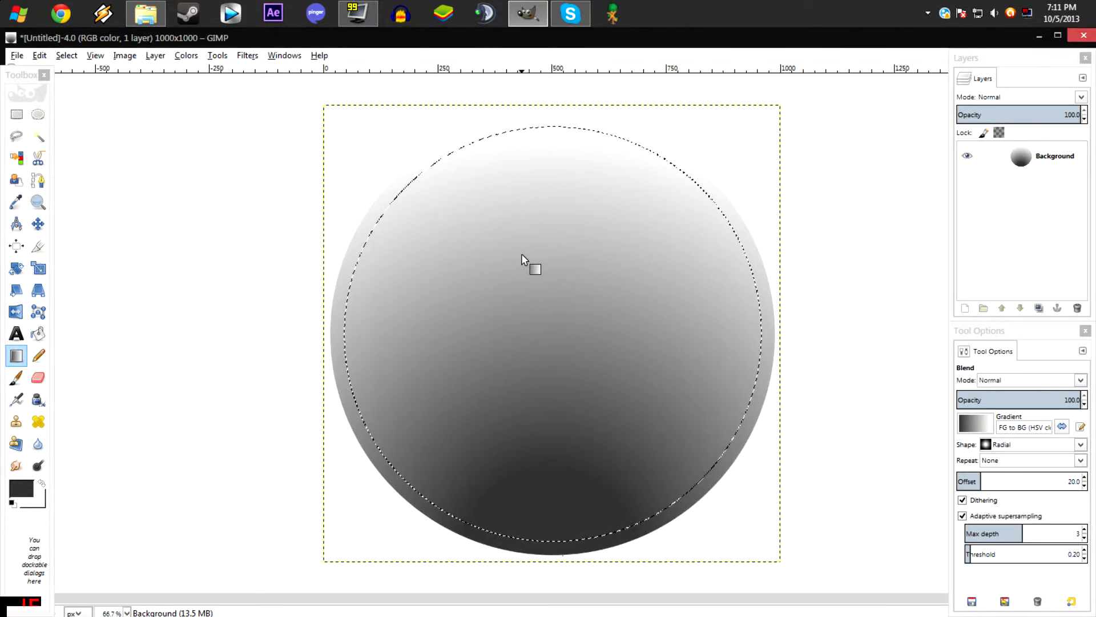
{"action": "key", "text": "Delete"}
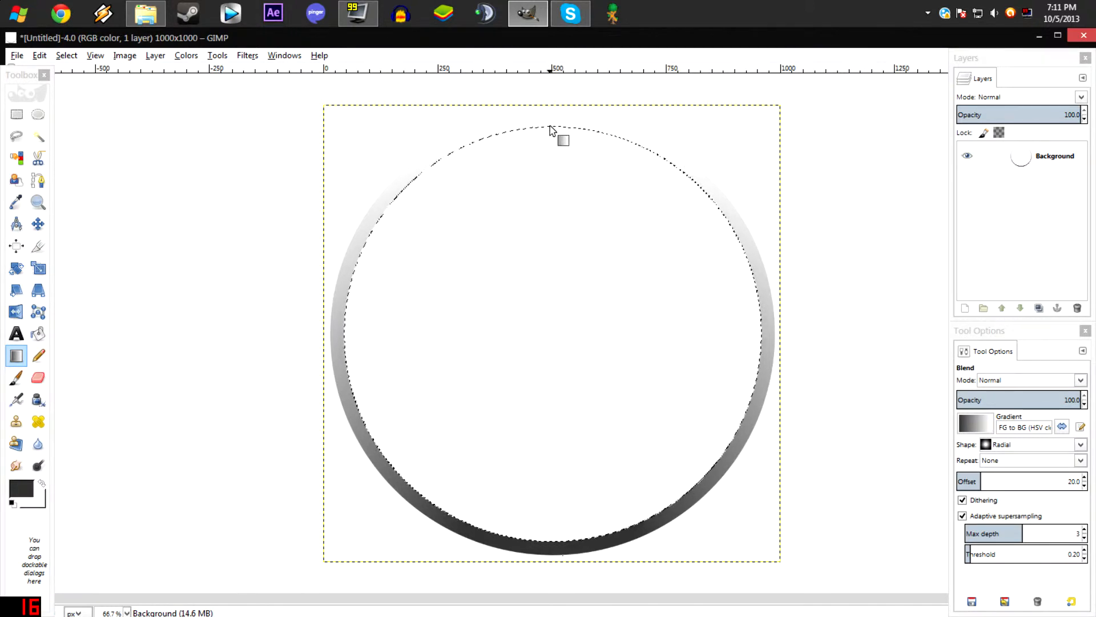
{"action": "left_click_drag", "start_coordinate": [552, 126], "coordinate": [571, 547]}
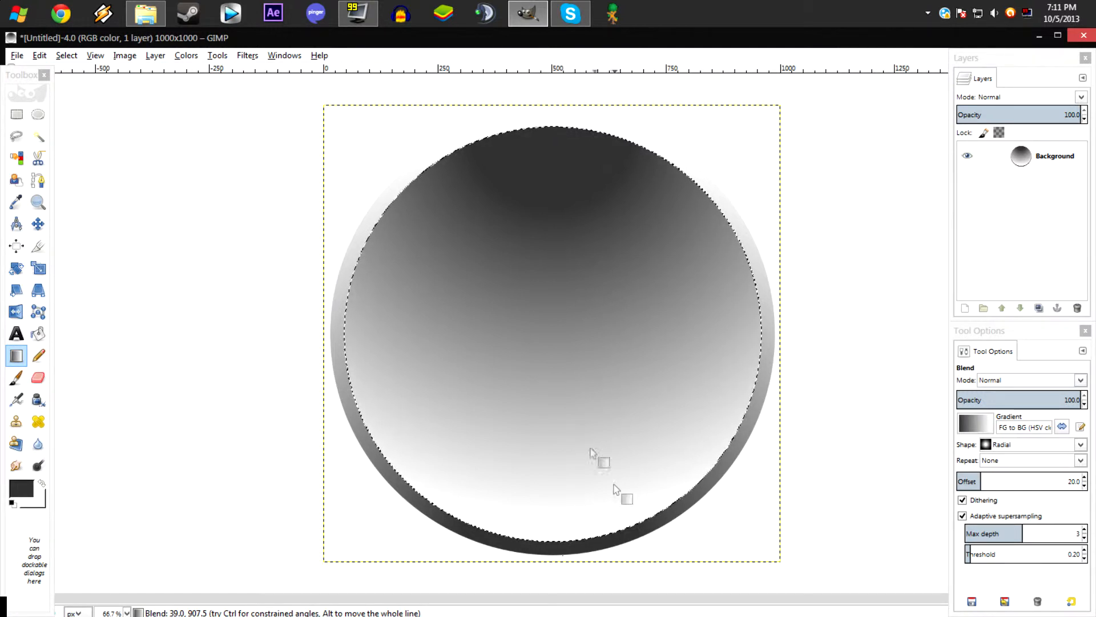
- Shrink the selection by another 10 px and clear its contents
{"action": "left_click", "coordinate": [67, 55]}
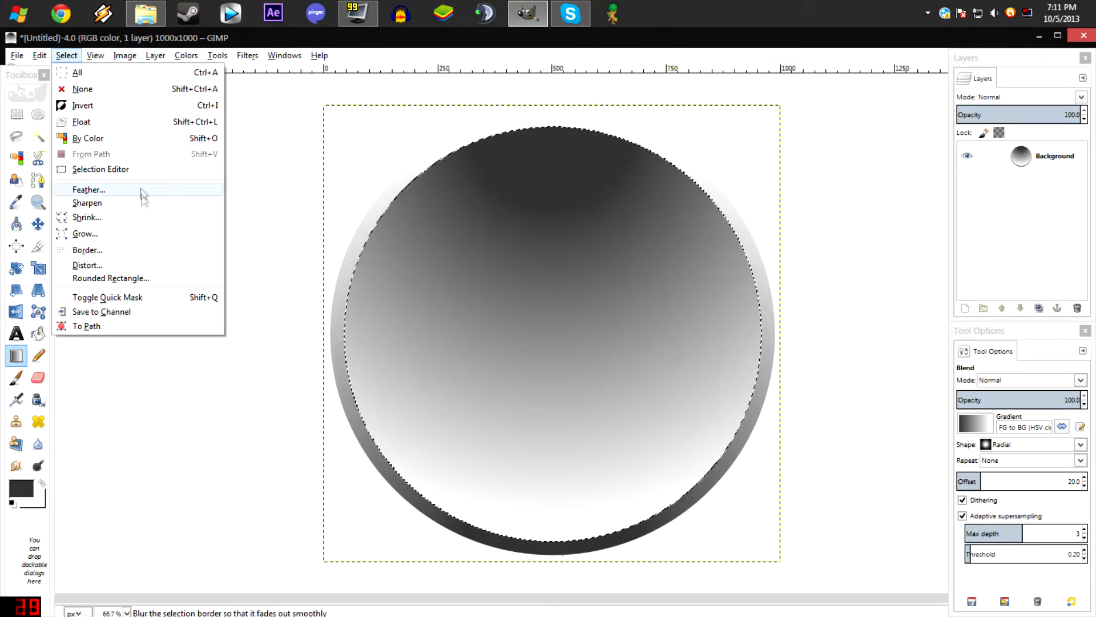
{"action": "left_click", "coordinate": [119, 218]}
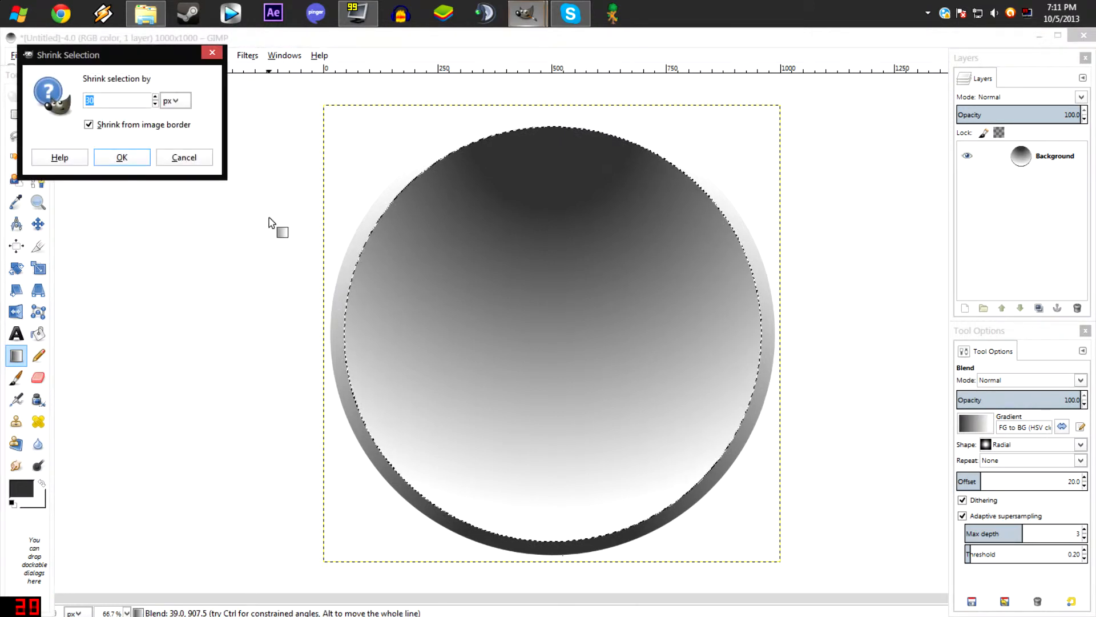
{"action": "type", "text": "10"}
{"action": "key", "text": "Return"}
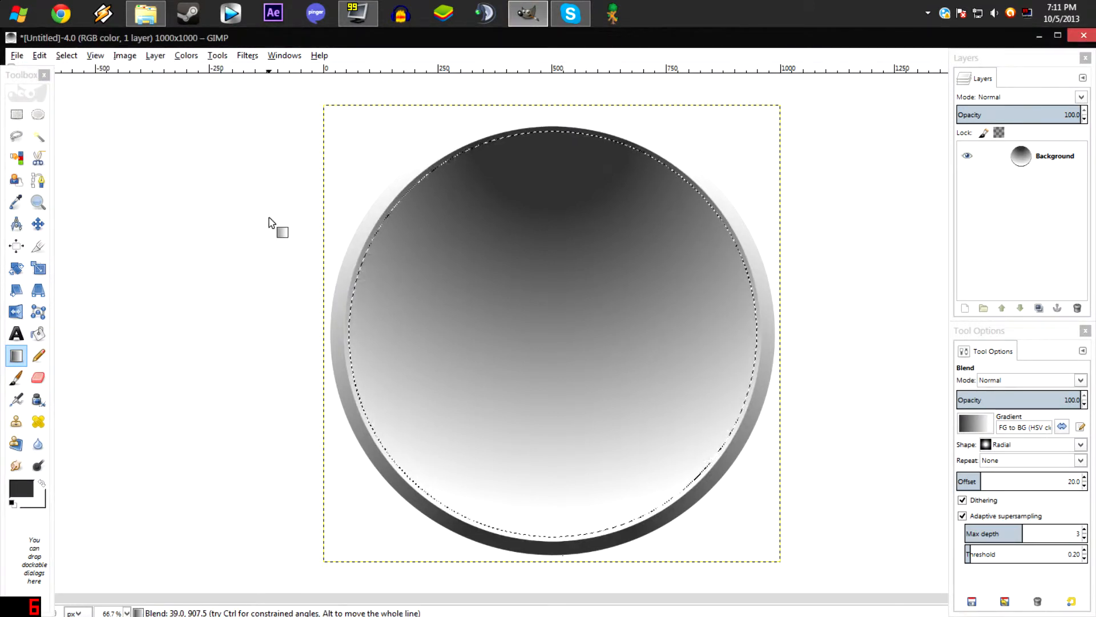
{"action": "key", "text": "Delete"}
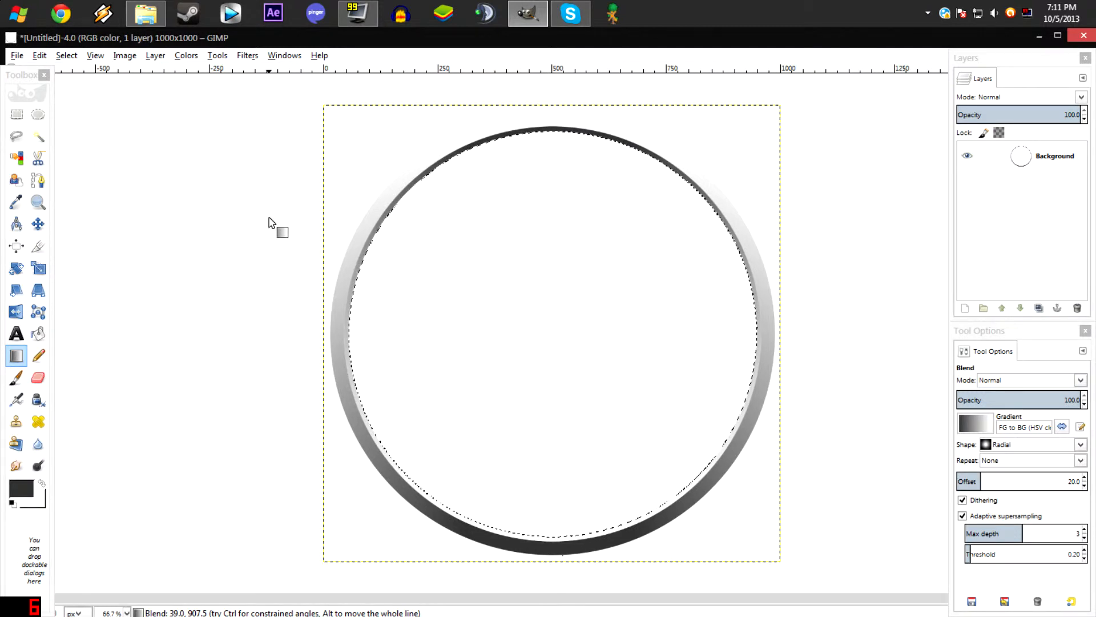
- Set the Blend tool's offset to 0 and turn off adaptive supersampling
{"action": "double_click", "coordinate": [16, 361]}
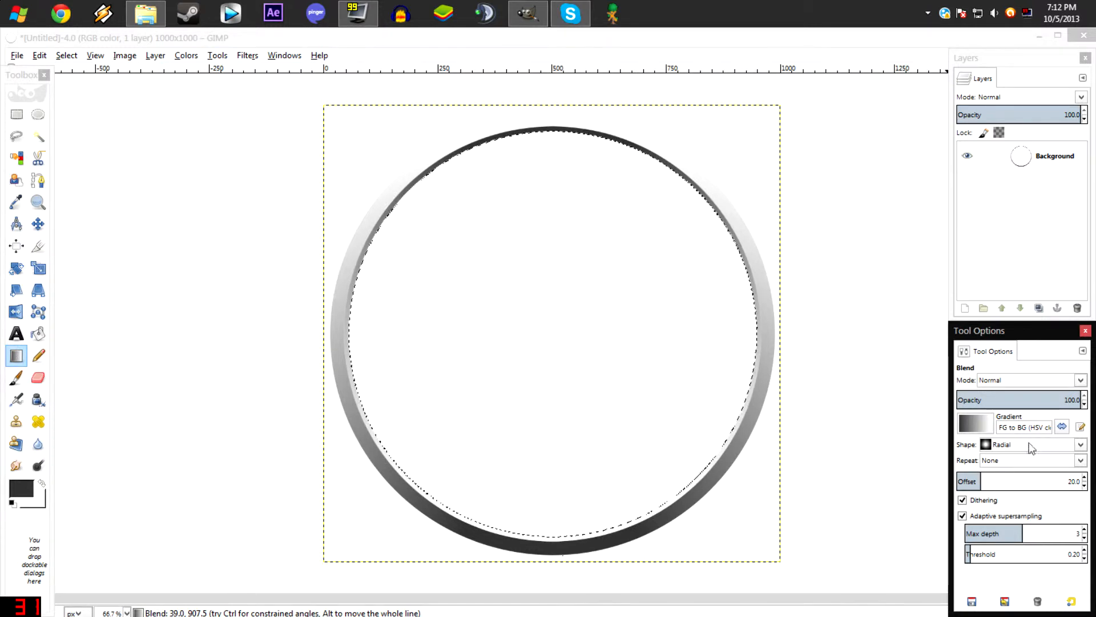
{"action": "left_click_drag", "start_coordinate": [982, 483], "coordinate": [958, 483]}
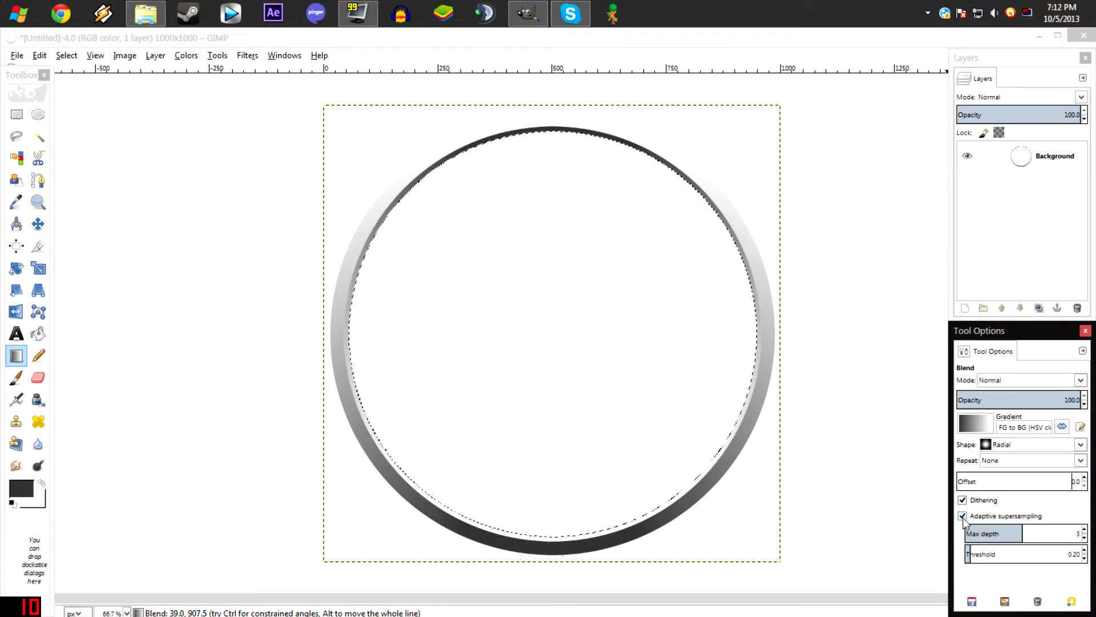
{"action": "left_click", "coordinate": [962, 516]}
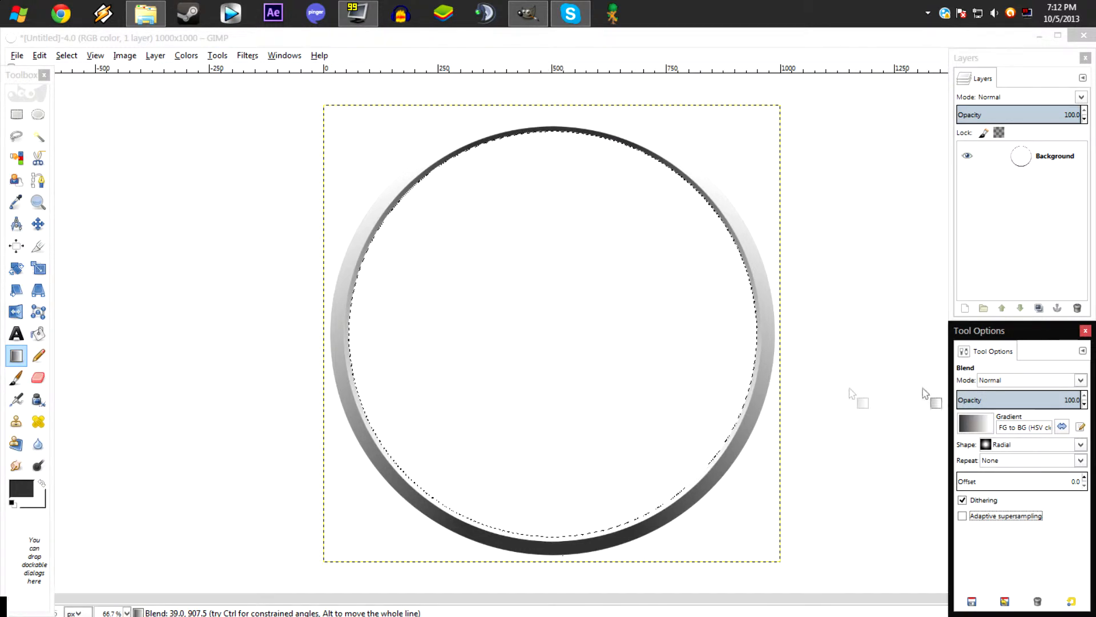
- Set the foreground color to bright red ff0000 and the background color to dark red 9f0000
{"action": "left_click", "coordinate": [17, 488]}
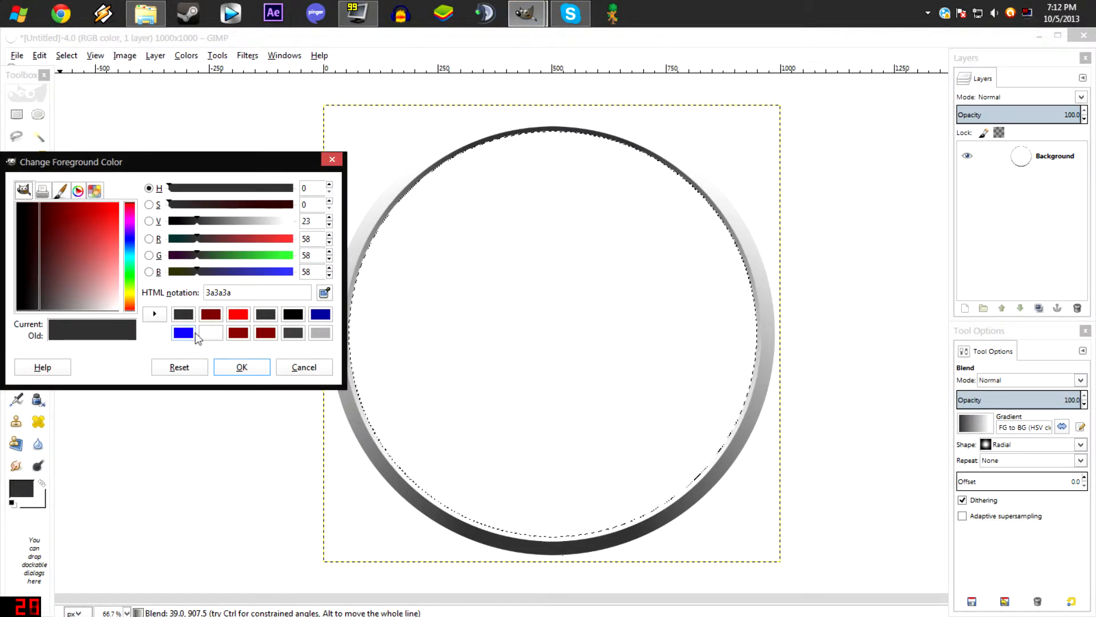
{"action": "left_click_drag", "start_coordinate": [100, 260], "coordinate": [120, 200]}
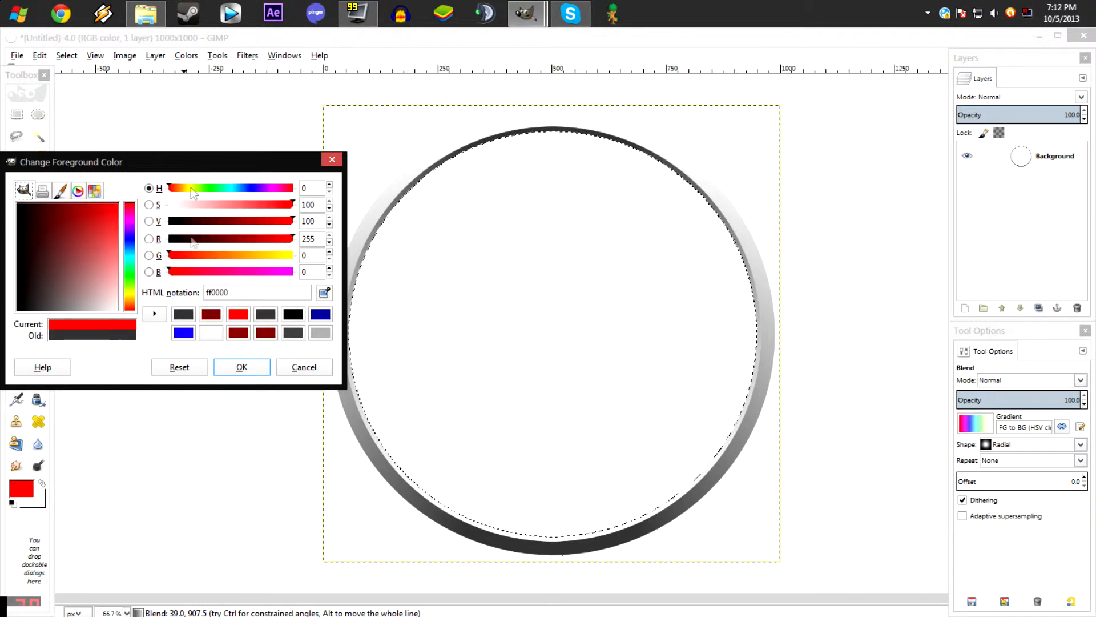
{"action": "left_click", "coordinate": [242, 368]}
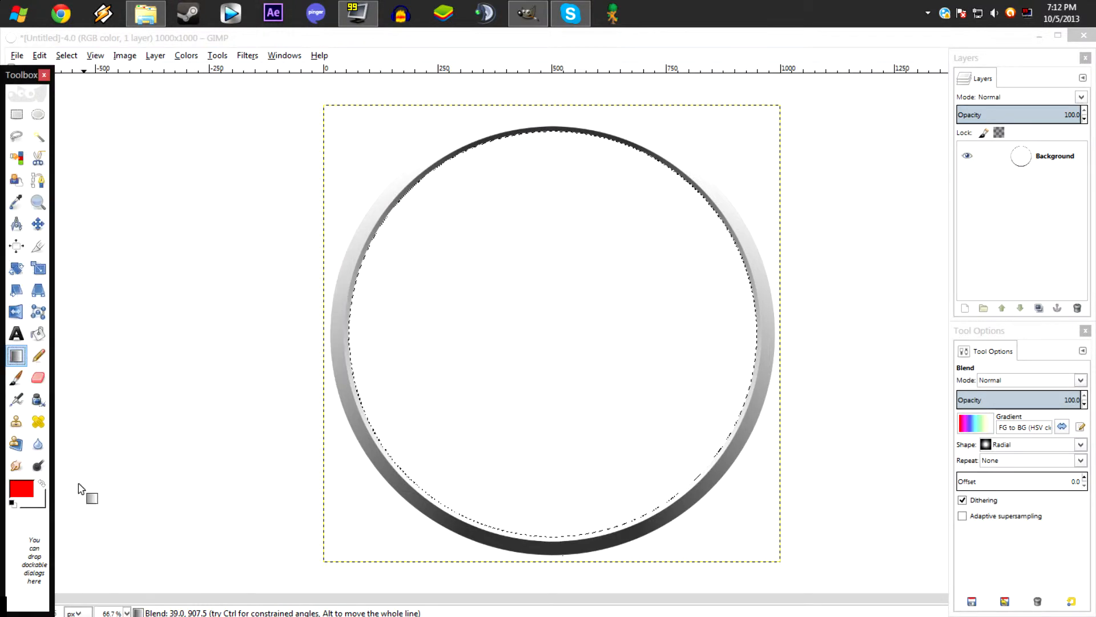
{"action": "left_click", "coordinate": [33, 504]}
{"action": "left_click_drag", "start_coordinate": [106, 208], "coordinate": [80, 149]}
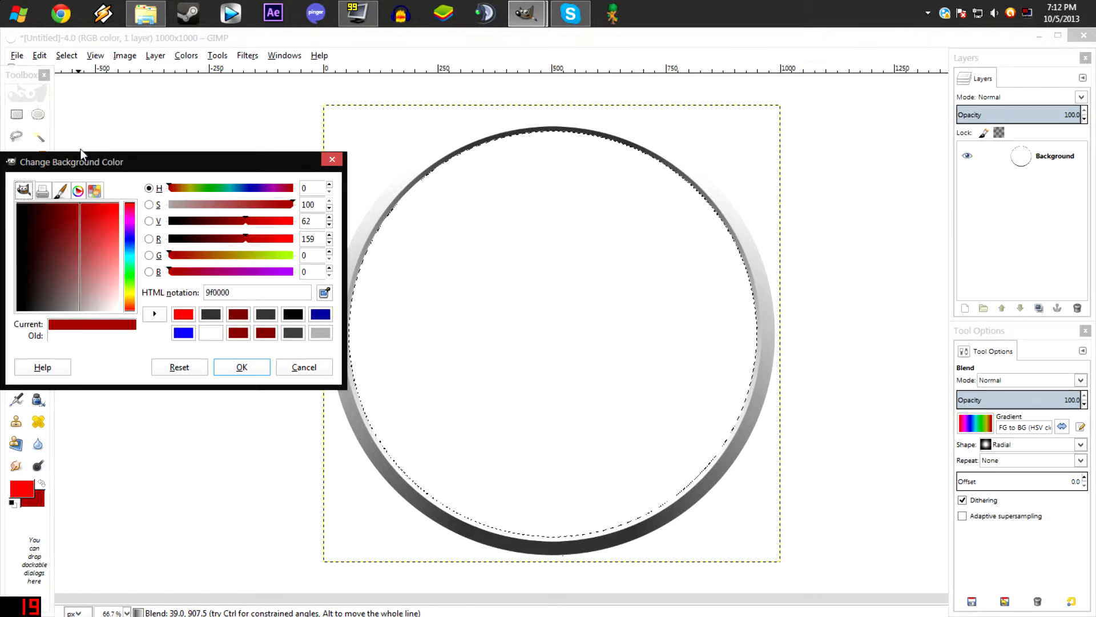
{"action": "left_click", "coordinate": [241, 367]}
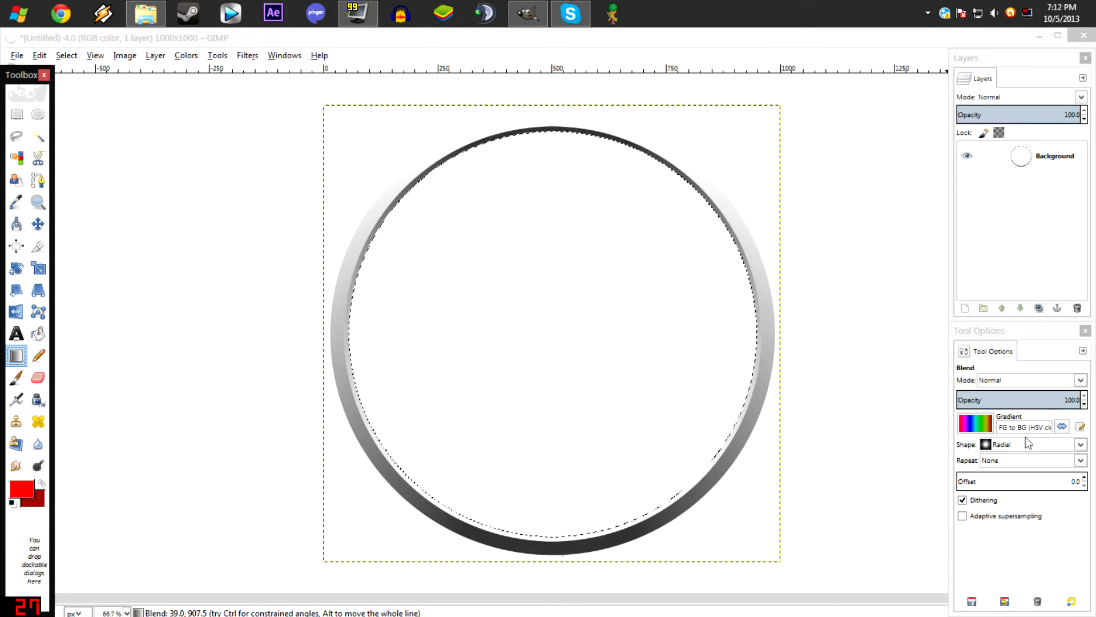
- Using the FG to BG (RGB) gradient and a darker red background color, fill the inner circle with a radial blend from center to top edge
{"action": "left_click", "coordinate": [984, 423]}
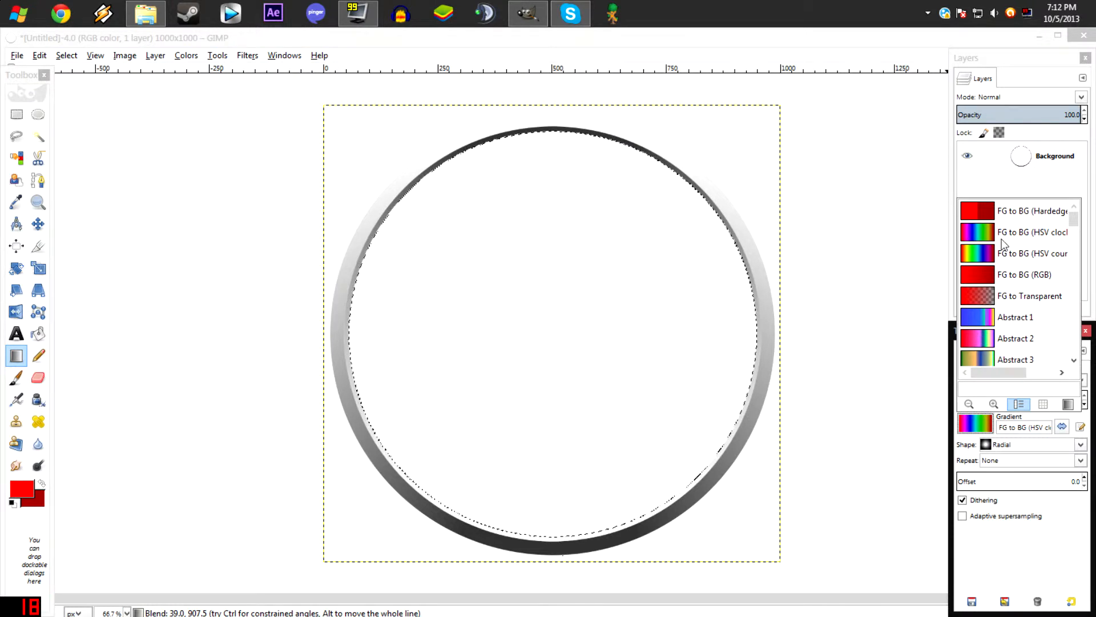
{"action": "left_click", "coordinate": [1040, 276]}
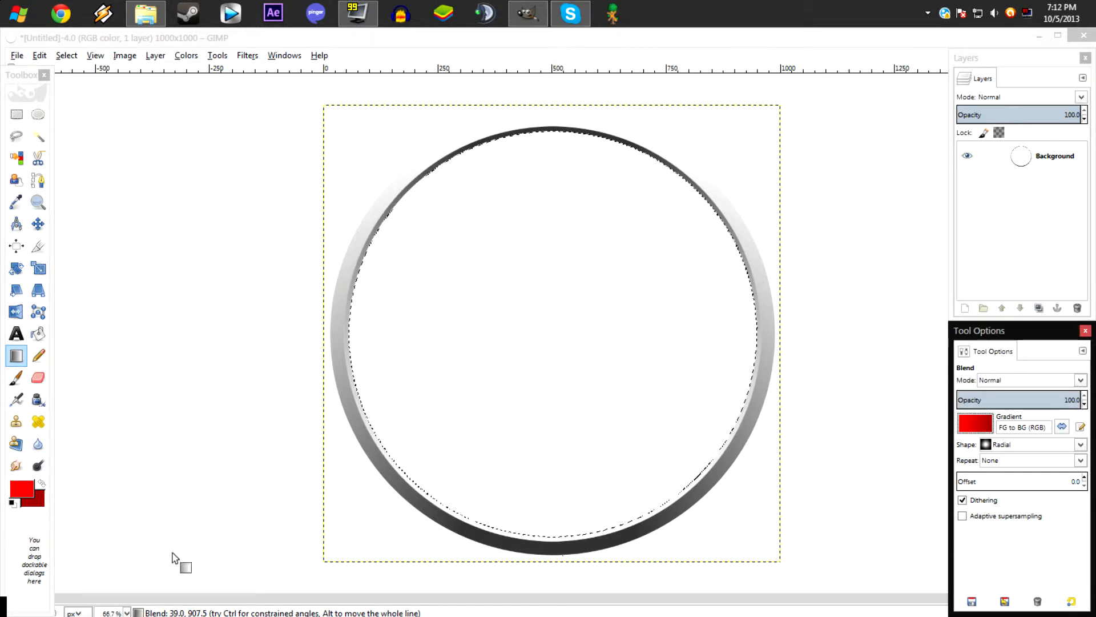
{"action": "left_click", "coordinate": [42, 498]}
{"action": "left_click_drag", "start_coordinate": [85, 207], "coordinate": [66, 187]}
{"action": "left_click", "coordinate": [248, 369]}
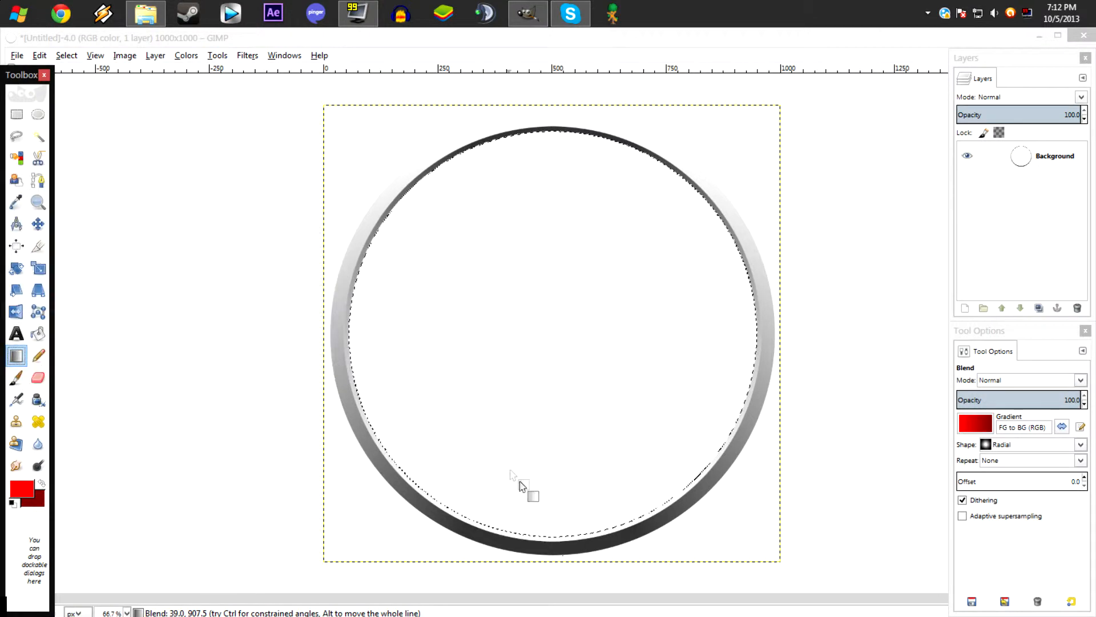
{"action": "left_click", "coordinate": [550, 318]}
{"action": "left_click_drag", "start_coordinate": [550, 318], "coordinate": [547, 132]}
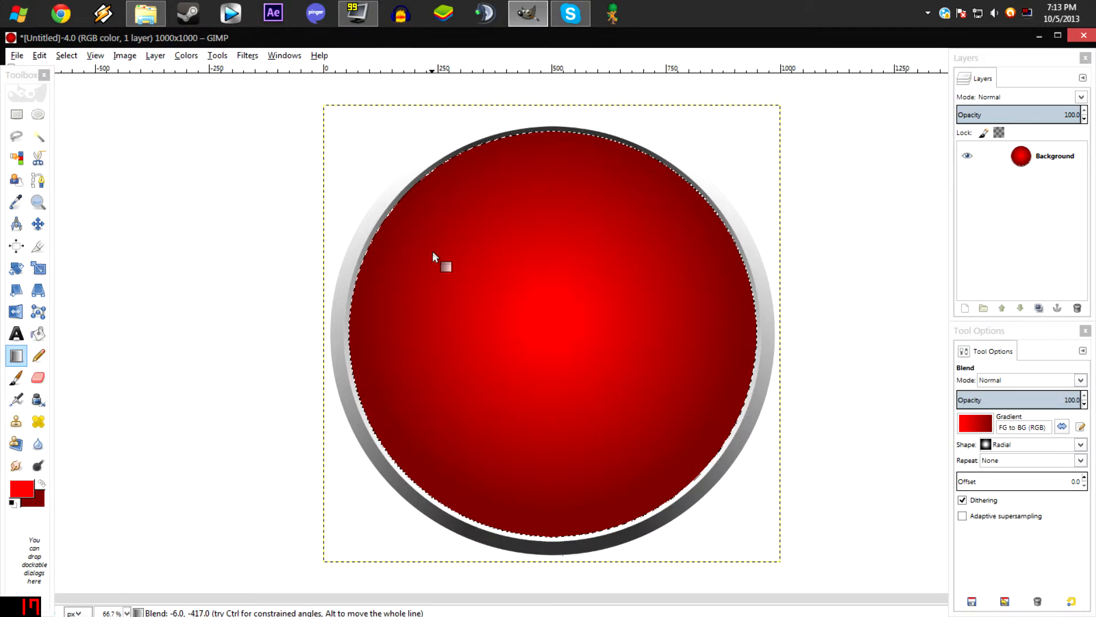
- Select an ellipse about 336 × 125 px, centered horizontally just inside the upper edge of the red circle
{"action": "left_click", "coordinate": [40, 116]}
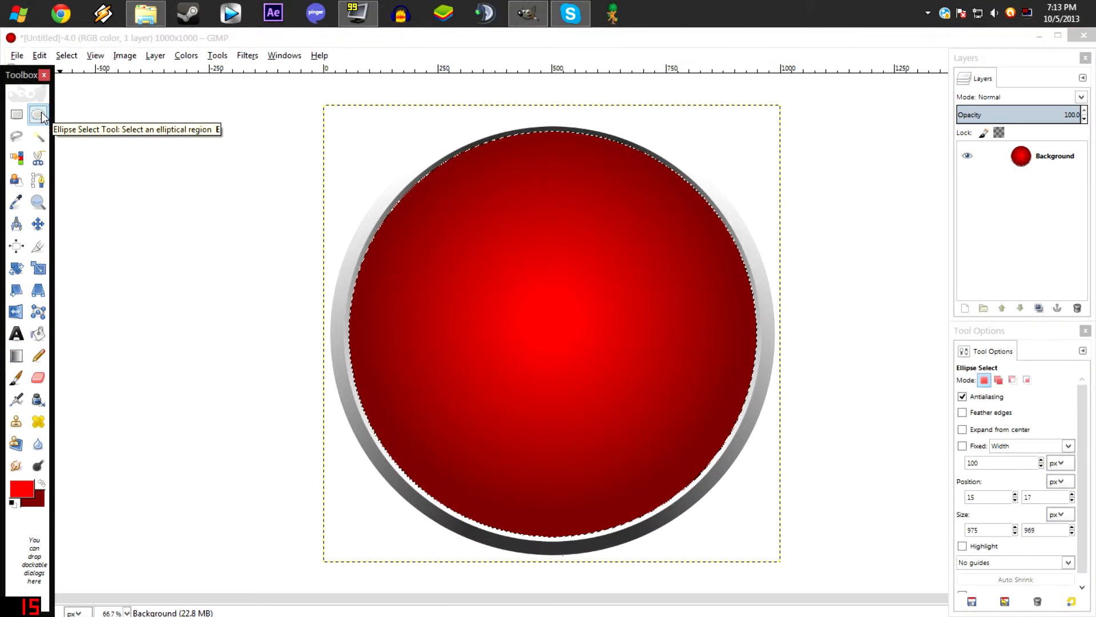
{"action": "left_click_drag", "start_coordinate": [498, 141], "coordinate": [653, 198]}
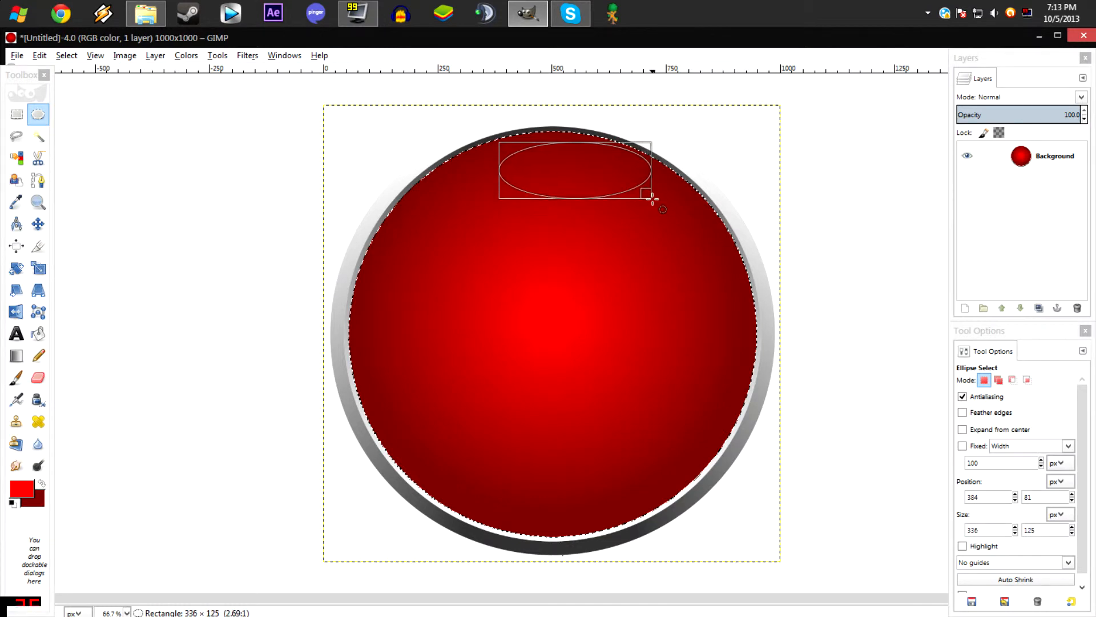
{"action": "left_click_drag", "start_coordinate": [591, 178], "coordinate": [570, 170]}
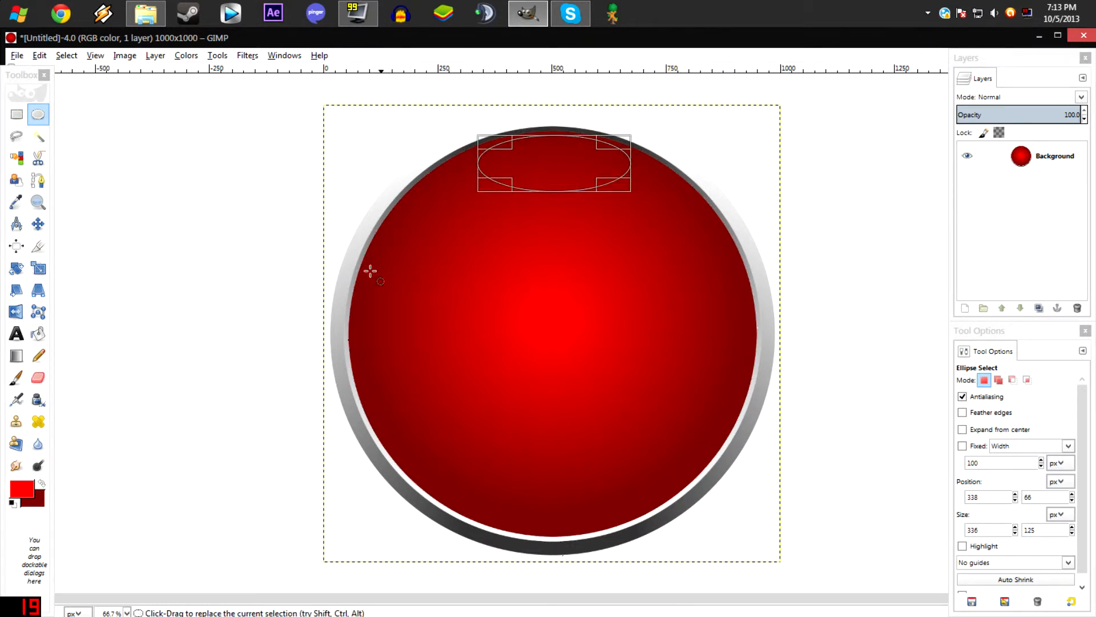
- Set the Blend tool to a linear FG to Transparent gradient with a white foreground color
{"action": "left_click", "coordinate": [16, 356]}
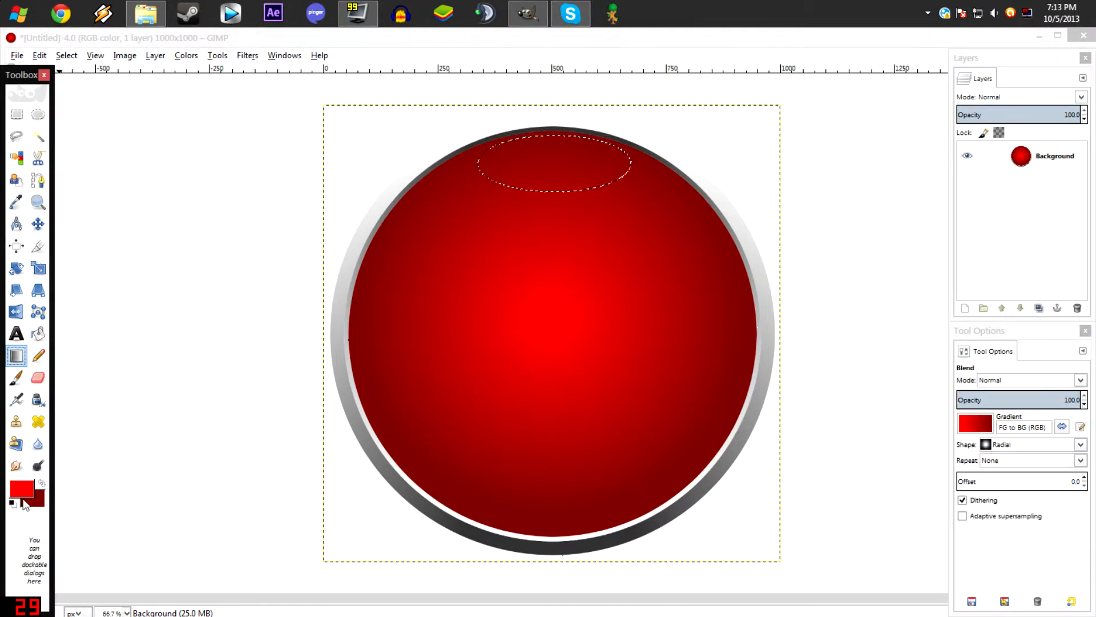
{"action": "left_click", "coordinate": [1030, 443]}
{"action": "left_click", "coordinate": [1014, 271]}
{"action": "left_click", "coordinate": [990, 427]}
{"action": "left_click", "coordinate": [1023, 297]}
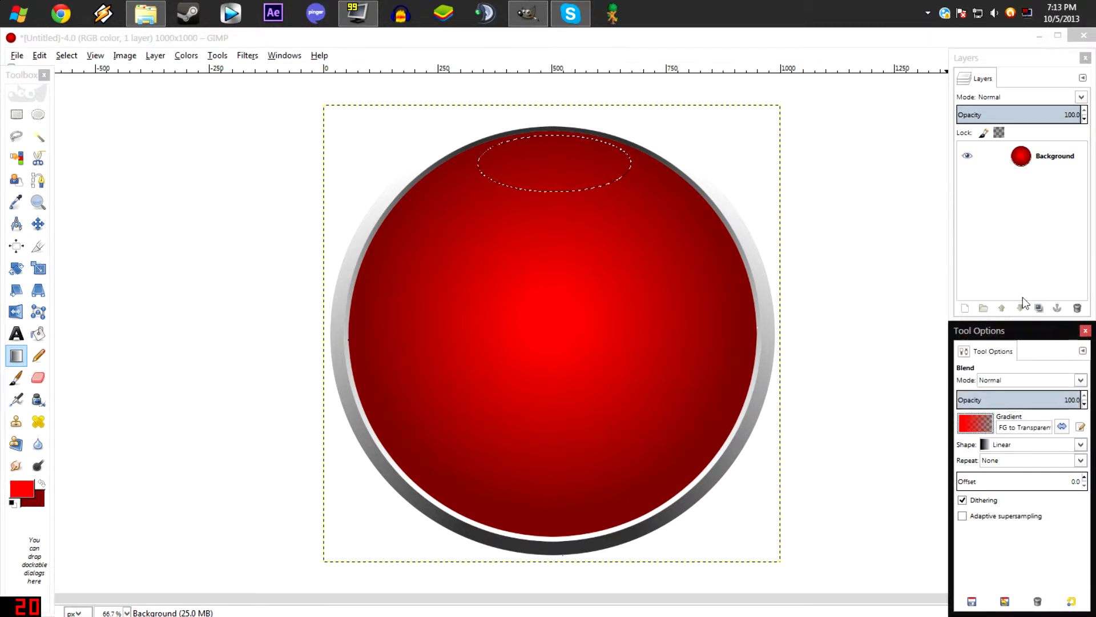
{"action": "left_click", "coordinate": [27, 491]}
{"action": "left_click", "coordinate": [91, 272]}
{"action": "left_click", "coordinate": [239, 333]}
{"action": "left_click", "coordinate": [242, 367]}
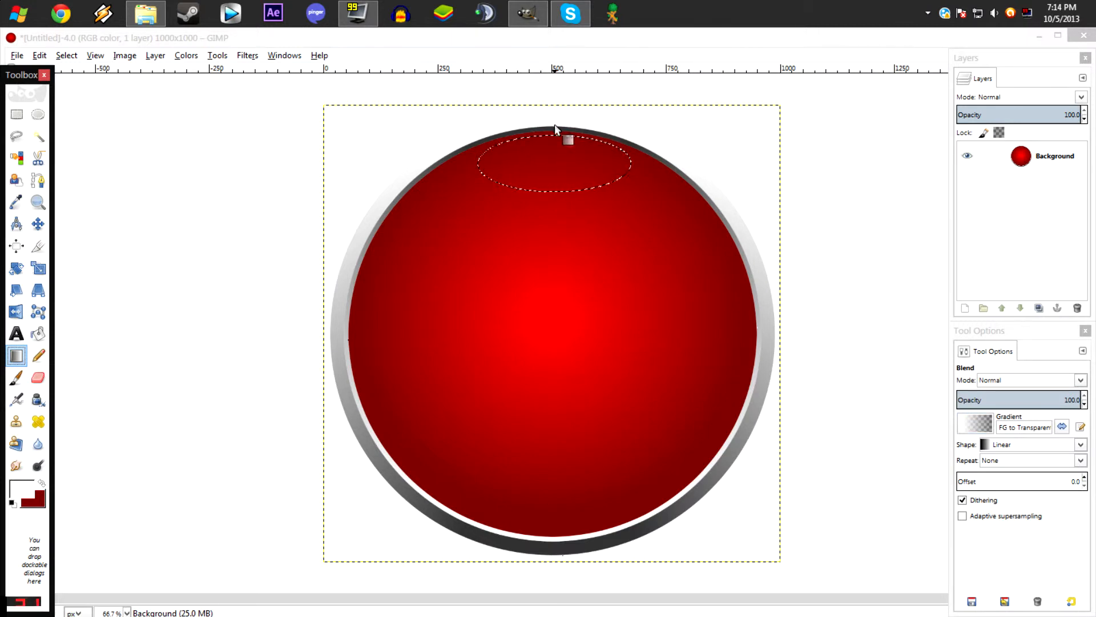
- Try a long white-to-transparent blend down through the upper ellipse, and undo it together with the deselection
{"action": "left_click_drag", "start_coordinate": [553, 124], "coordinate": [547, 221]}
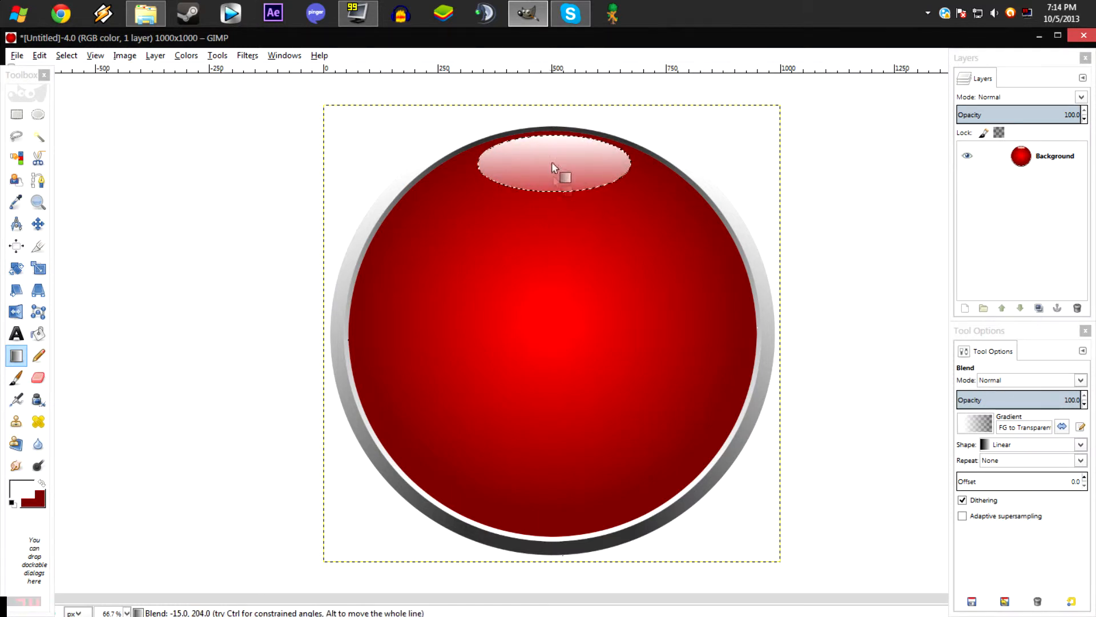
{"action": "left_click", "coordinate": [74, 54]}
{"action": "left_click", "coordinate": [89, 86]}
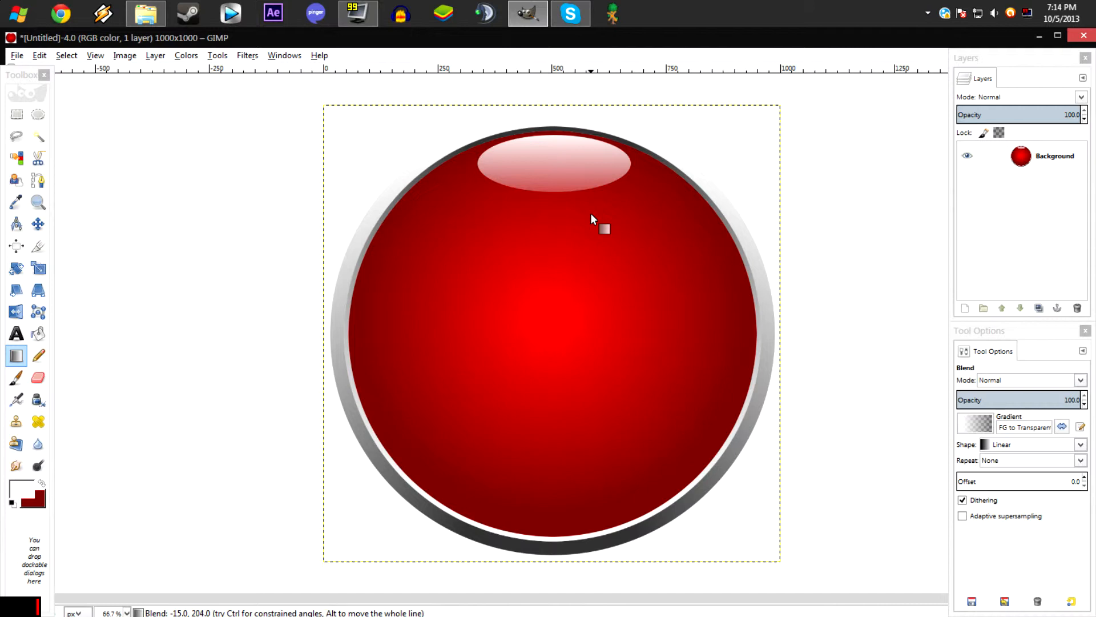
{"action": "key", "text": "ctrl+z"}
{"action": "key", "text": "ctrl+z"}
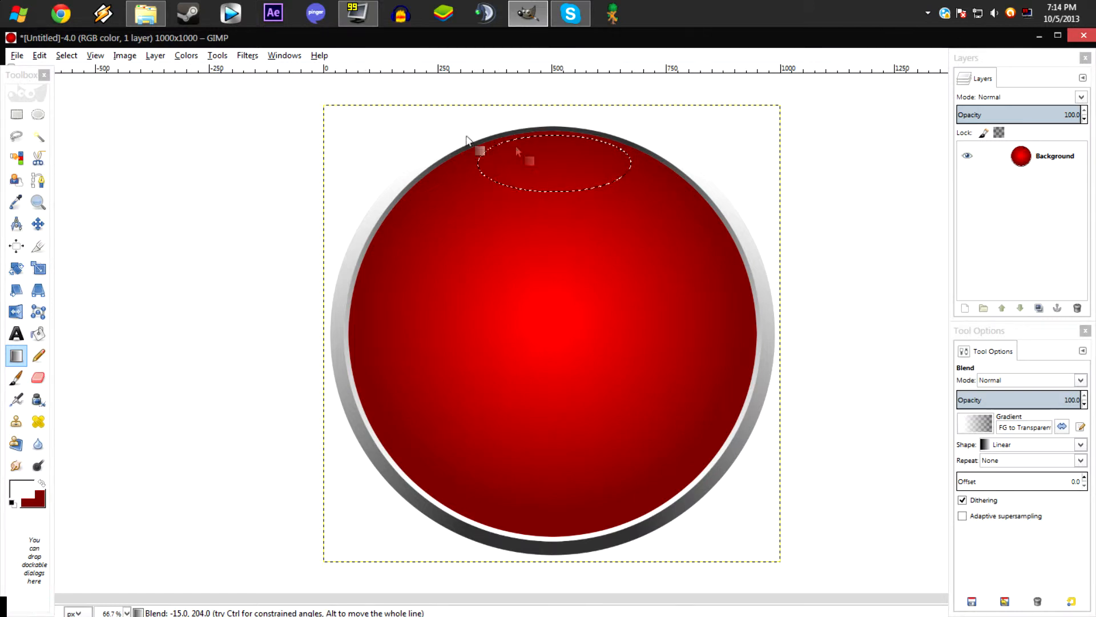
- Fill the upper ellipse with a short downward white-to-transparent blend ending near its middle, and clear the selection
{"action": "left_click_drag", "start_coordinate": [553, 116], "coordinate": [553, 162]}
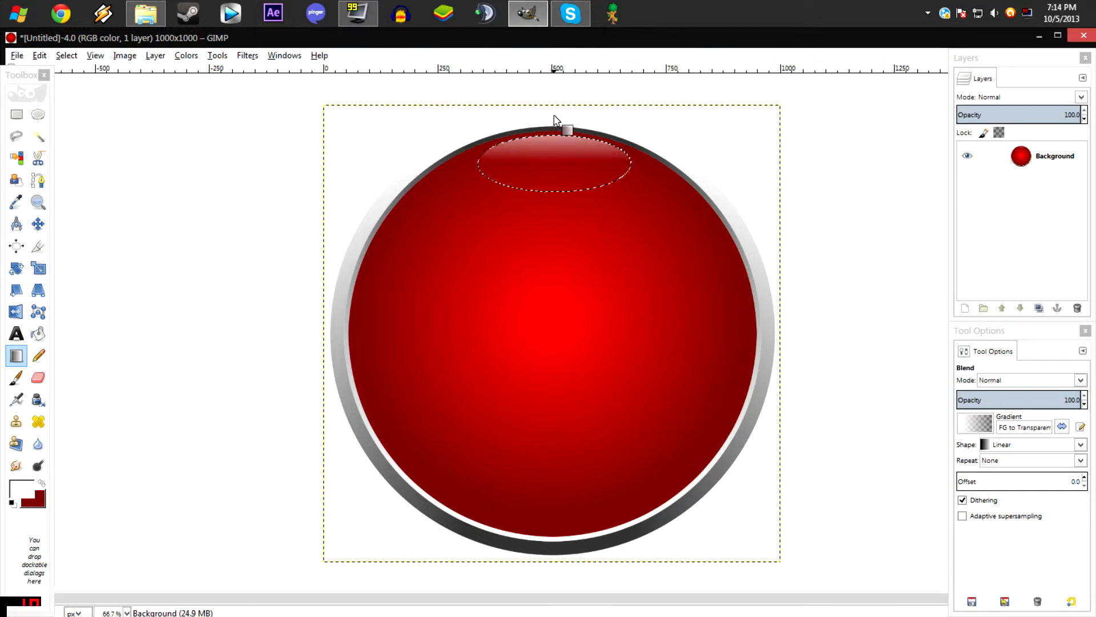
{"action": "key", "text": "ctrl+shift+a"}
- Select an ellipse about 361 × 112 px, centered horizontally just inside the lower edge of the red circle
{"action": "left_click", "coordinate": [43, 116]}
{"action": "left_click_drag", "start_coordinate": [487, 490], "coordinate": [624, 524]}
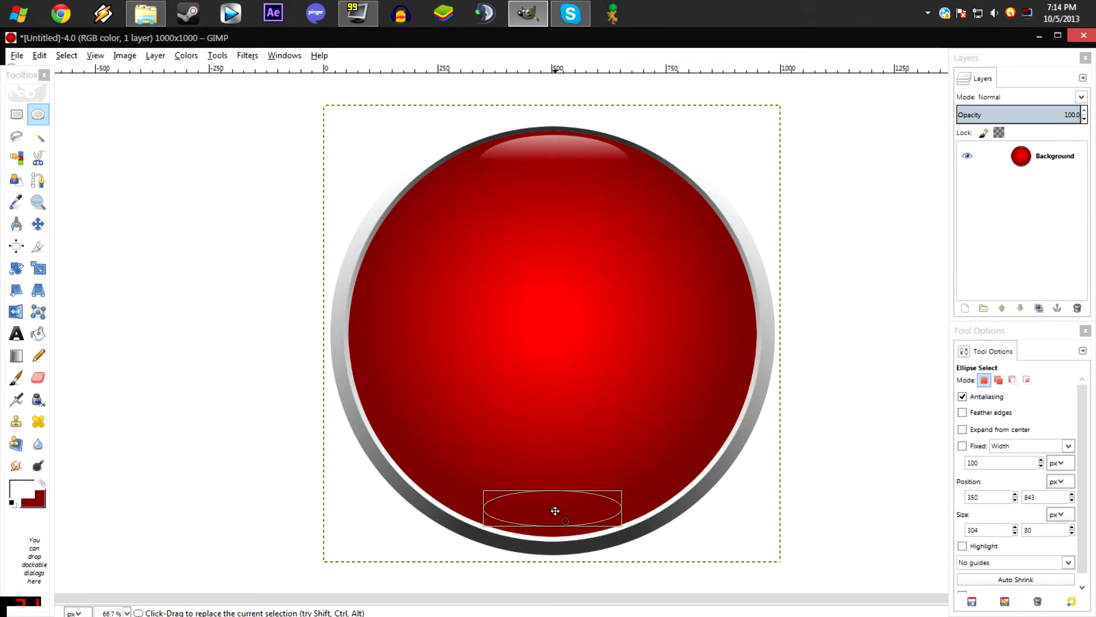
{"action": "left_click_drag", "start_coordinate": [497, 494], "coordinate": [484, 486]}
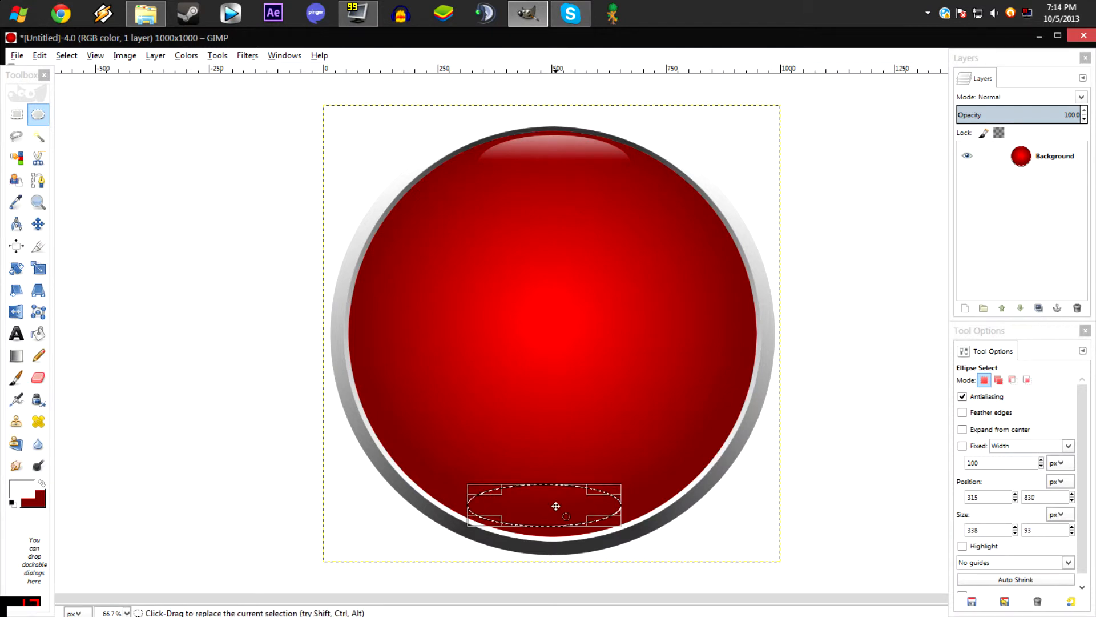
{"action": "left_click_drag", "start_coordinate": [610, 495], "coordinate": [574, 502]}
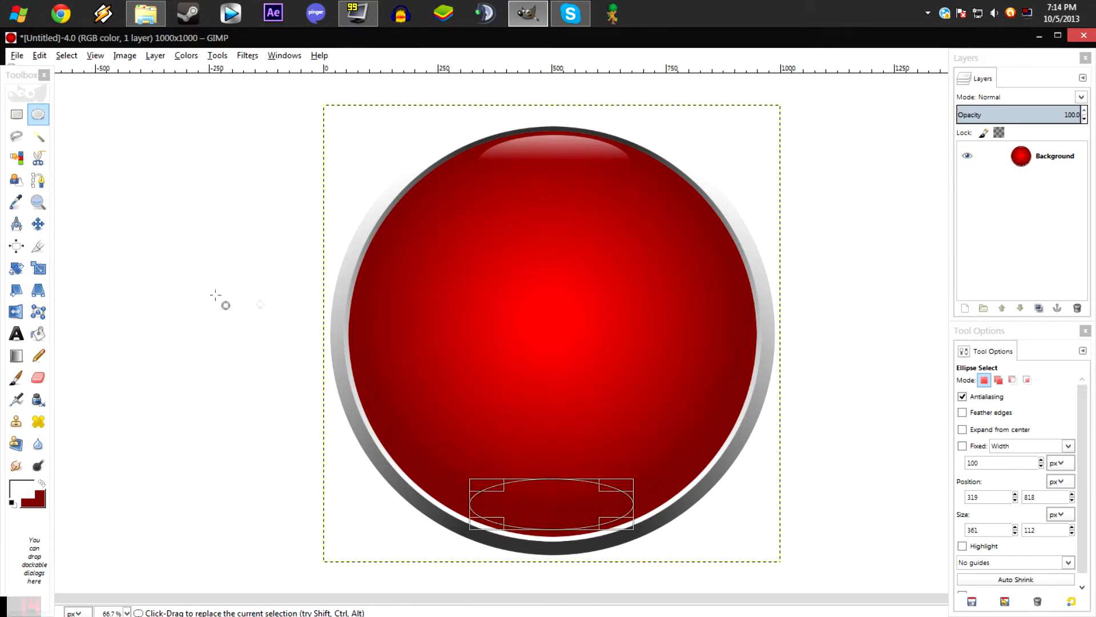
- Fill the lower ellipse with an upward white-to-transparent linear blend ending near its middle, and clear the selection
{"action": "left_click", "coordinate": [16, 359]}
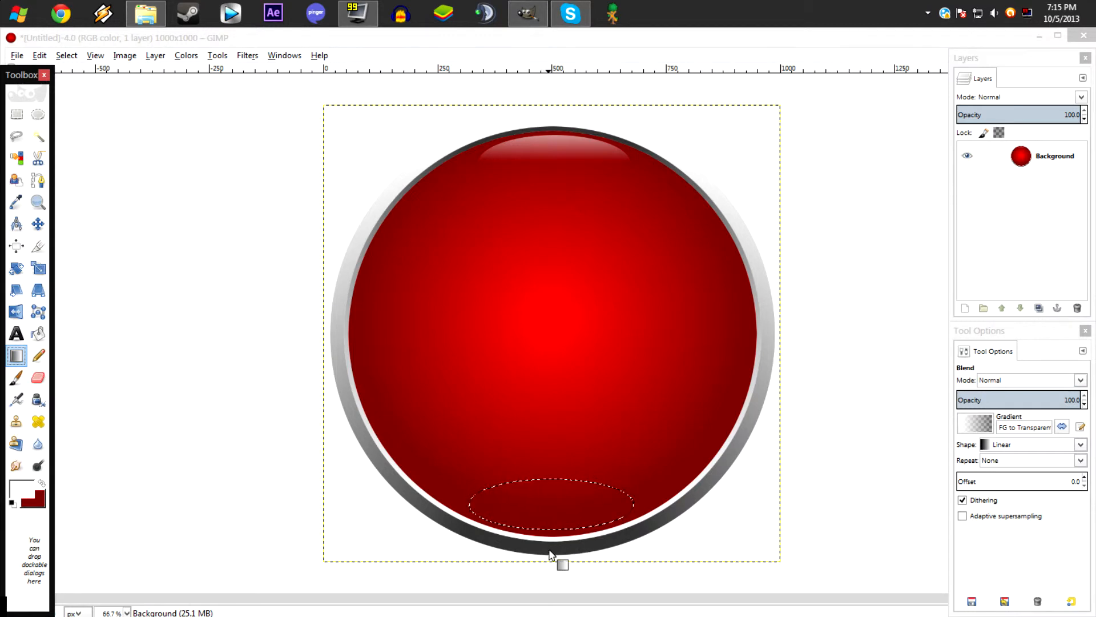
{"action": "left_click_drag", "start_coordinate": [549, 555], "coordinate": [555, 501]}
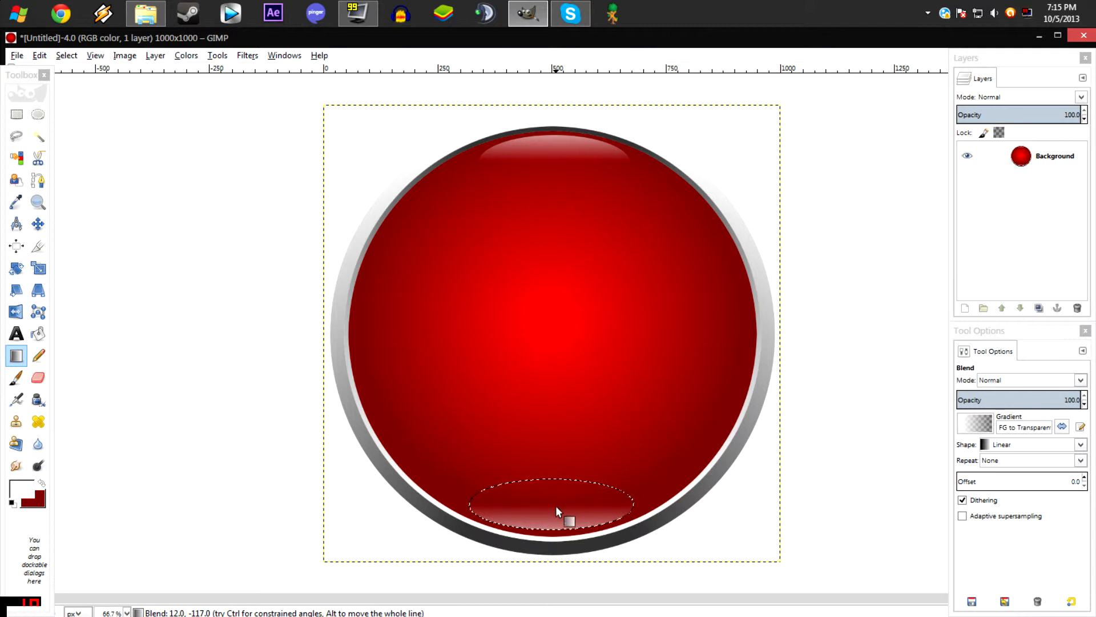
{"action": "left_click", "coordinate": [66, 56]}
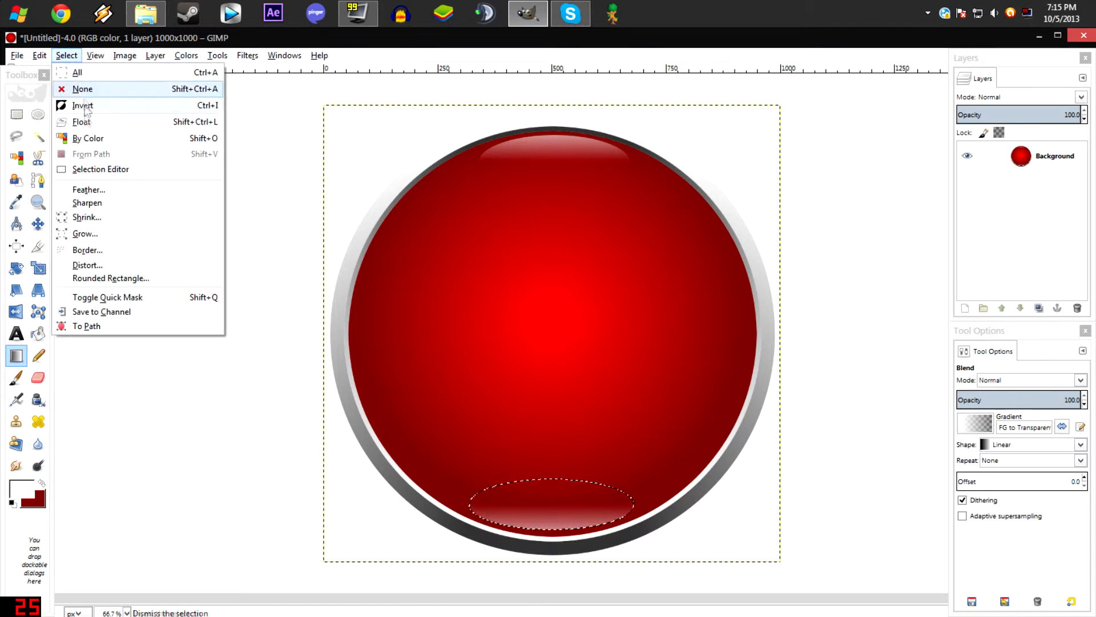
{"action": "left_click", "coordinate": [82, 89]}
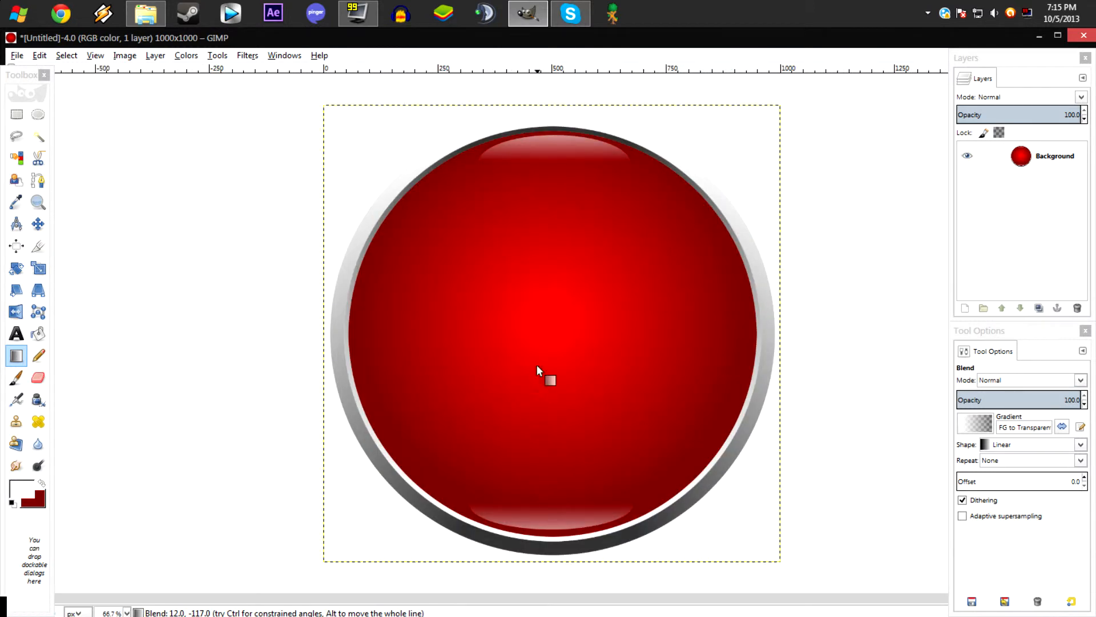
- Add the text DP in a wide text box across the middle of the button, using the Slant Thin font
{"action": "left_click", "coordinate": [16, 333]}
{"action": "left_click_drag", "start_coordinate": [400, 276], "coordinate": [719, 396]}
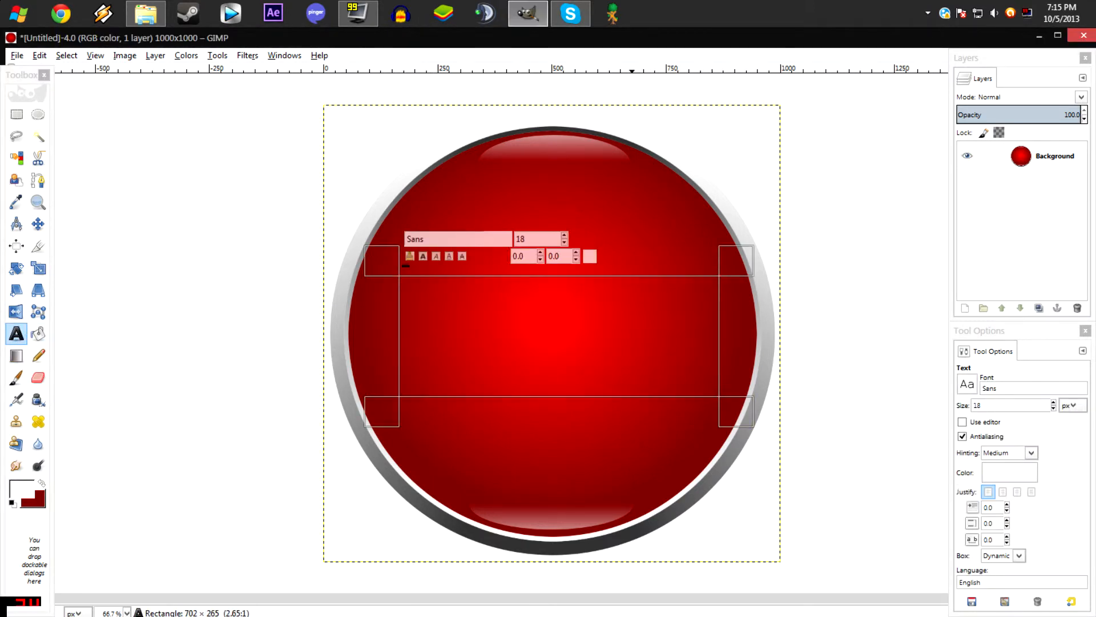
{"action": "type", "text": "DP"}
{"action": "key", "text": "ctrl+a"}
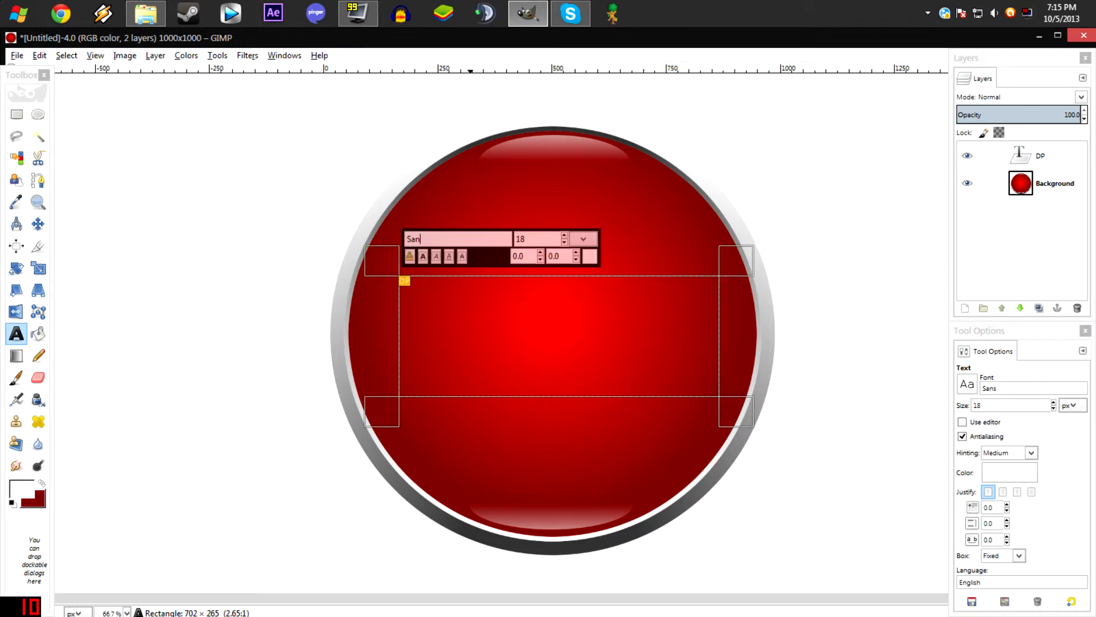
{"action": "type", "text": "Slant Thin"}
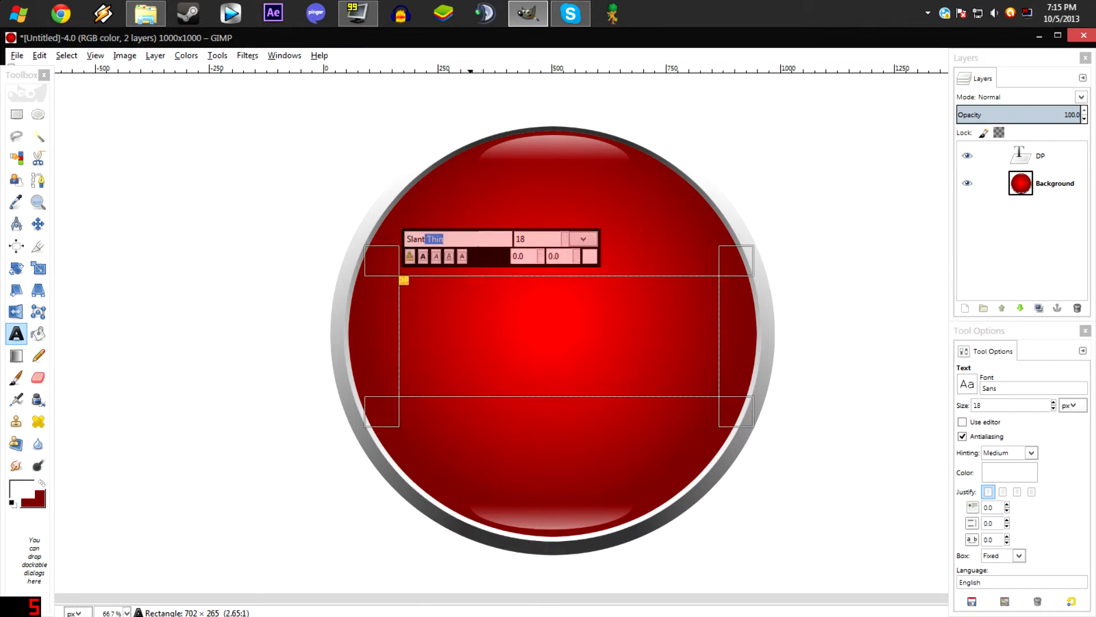
{"action": "key", "text": "Return"}
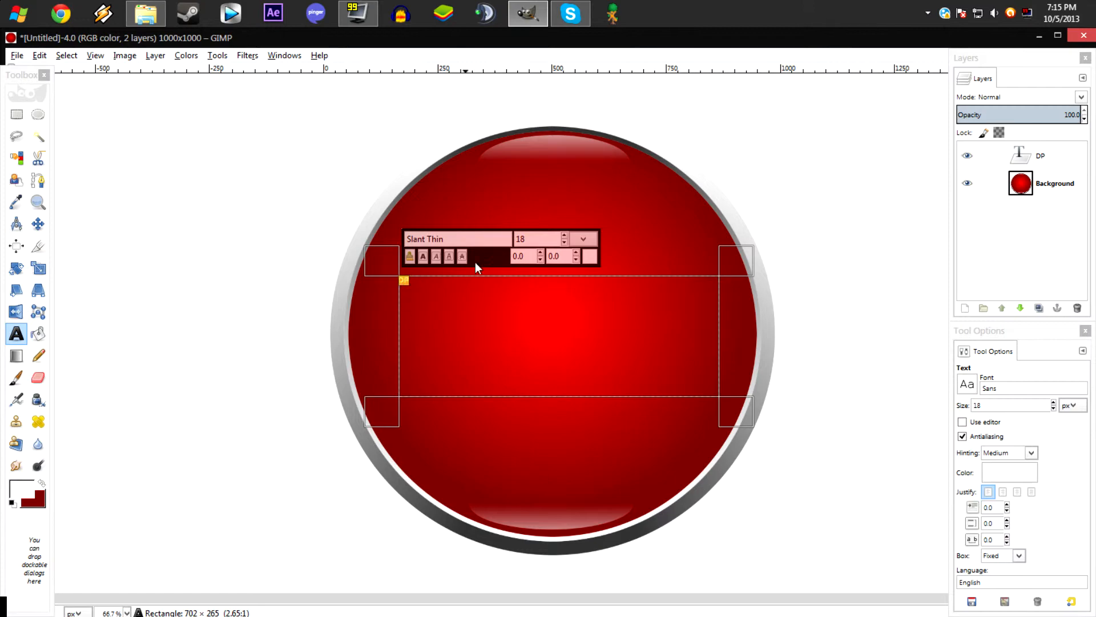
- Color the DP text black and increase its font size until the letters span about 600 px
{"action": "left_click", "coordinate": [591, 259]}
{"action": "left_click_drag", "start_coordinate": [89, 138], "coordinate": [33, 93]}
{"action": "left_click", "coordinate": [254, 262]}
{"action": "left_click", "coordinate": [565, 235]}
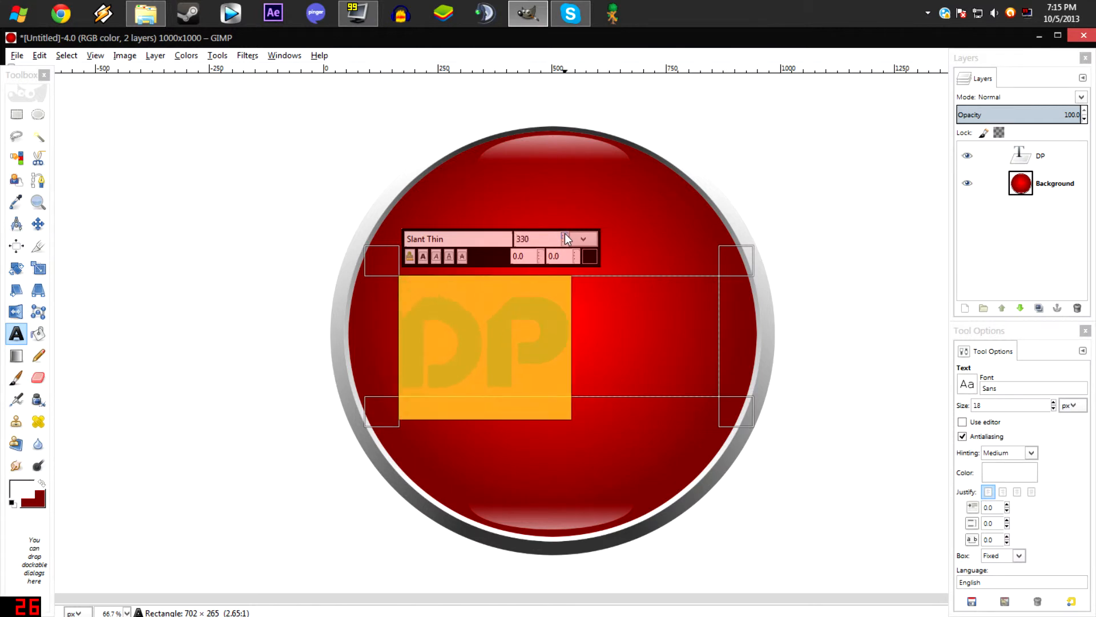
- Enlarge the text box to fit the DP lettering and move the text to the middle of the button
{"action": "left_click_drag", "start_coordinate": [723, 410], "coordinate": [798, 561]}
{"action": "left_click", "coordinate": [38, 224]}
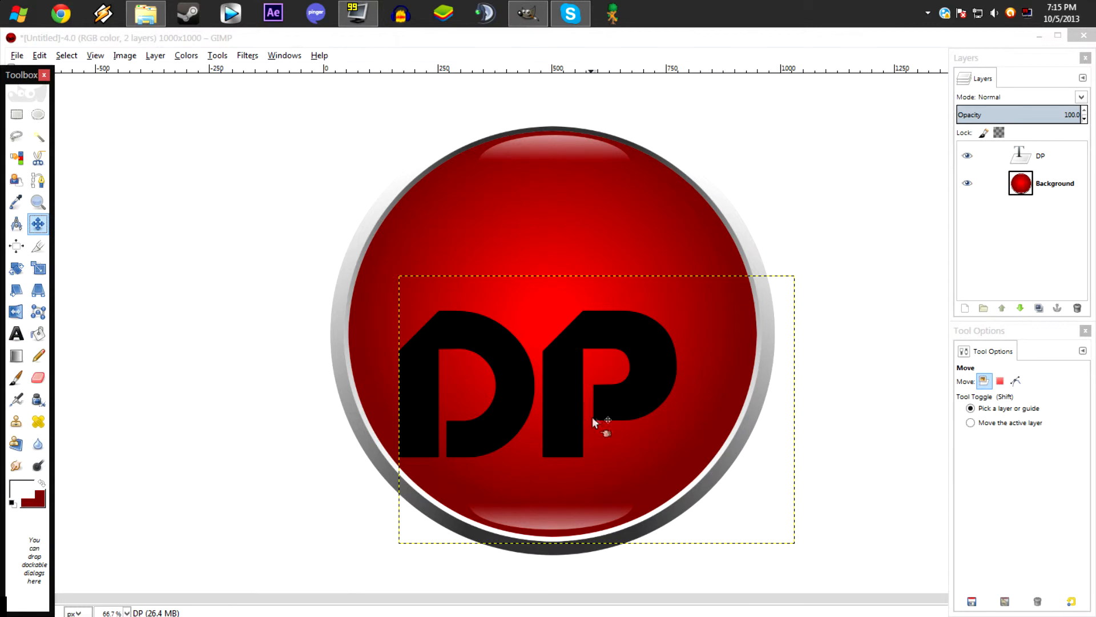
{"action": "left_click_drag", "start_coordinate": [569, 426], "coordinate": [588, 340]}
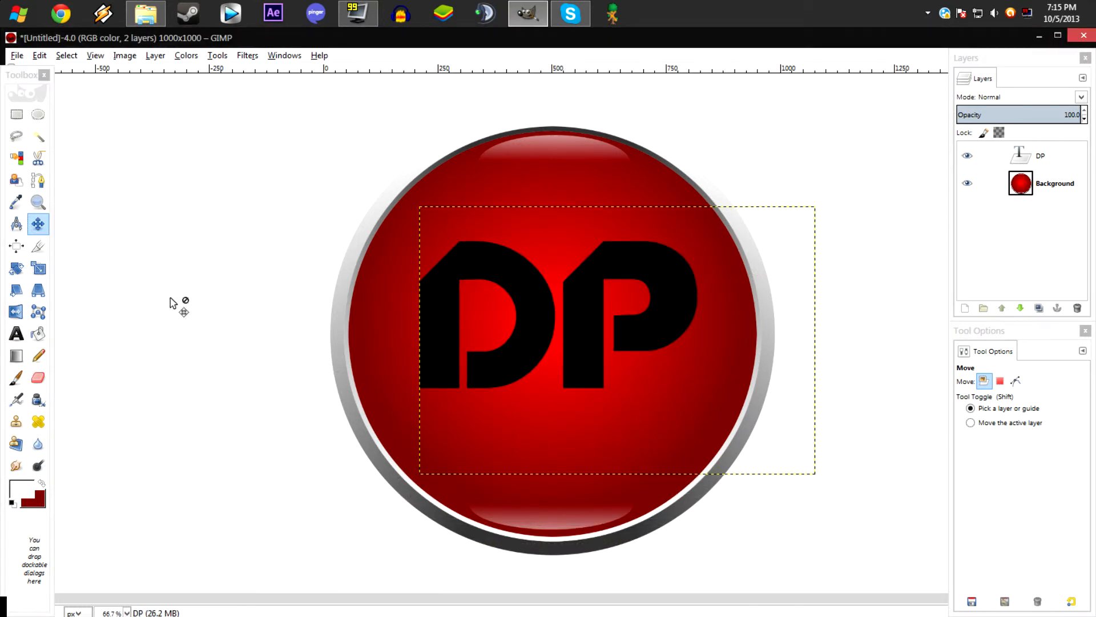
{"action": "key", "text": "minus"}
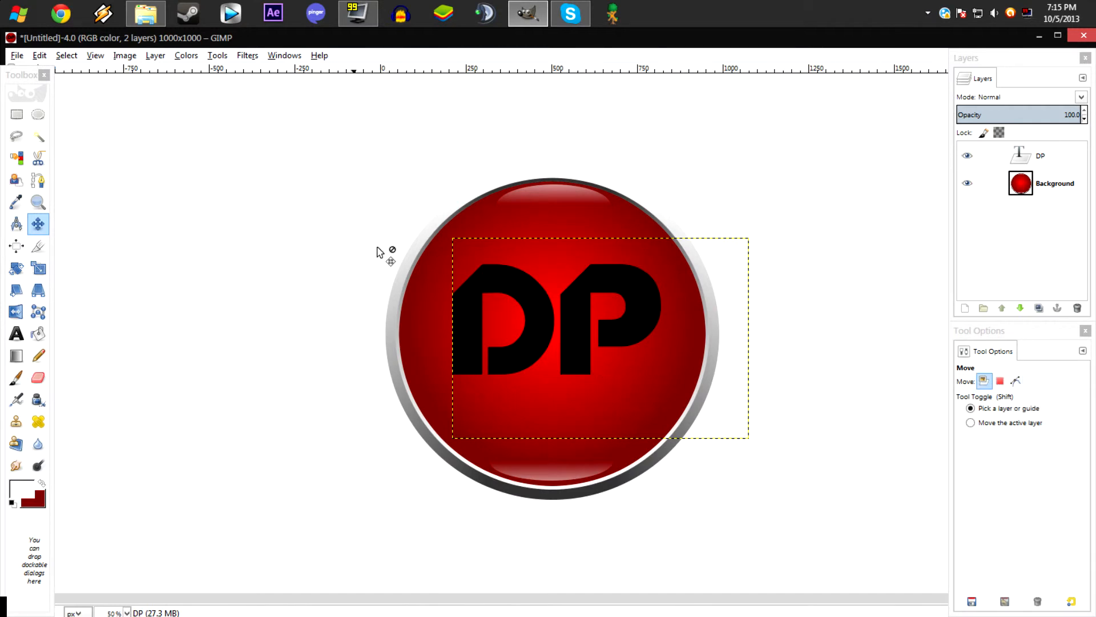
{"action": "left_click", "coordinate": [1056, 183]}
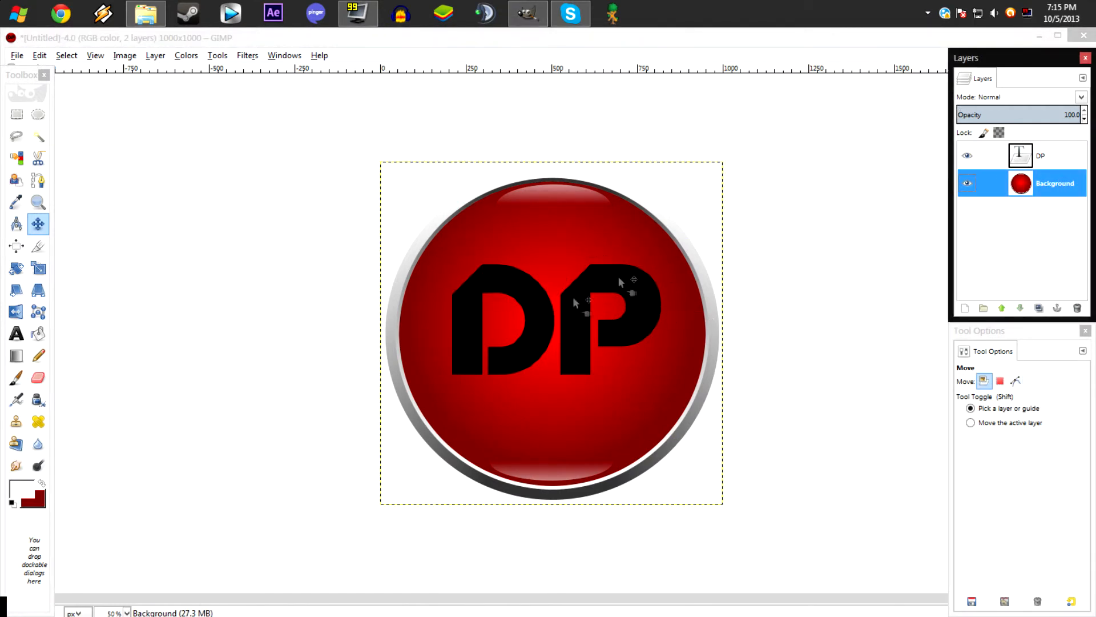
{"action": "left_click", "coordinate": [1046, 153]}
{"action": "right_click", "coordinate": [1046, 153]}
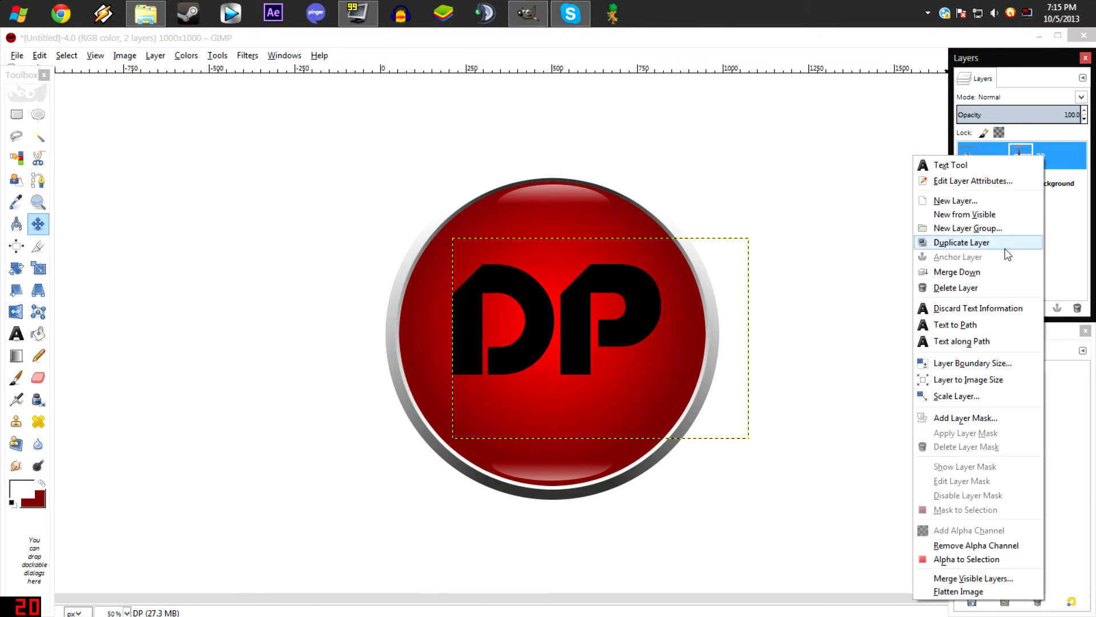
{"action": "left_click", "coordinate": [1062, 204]}
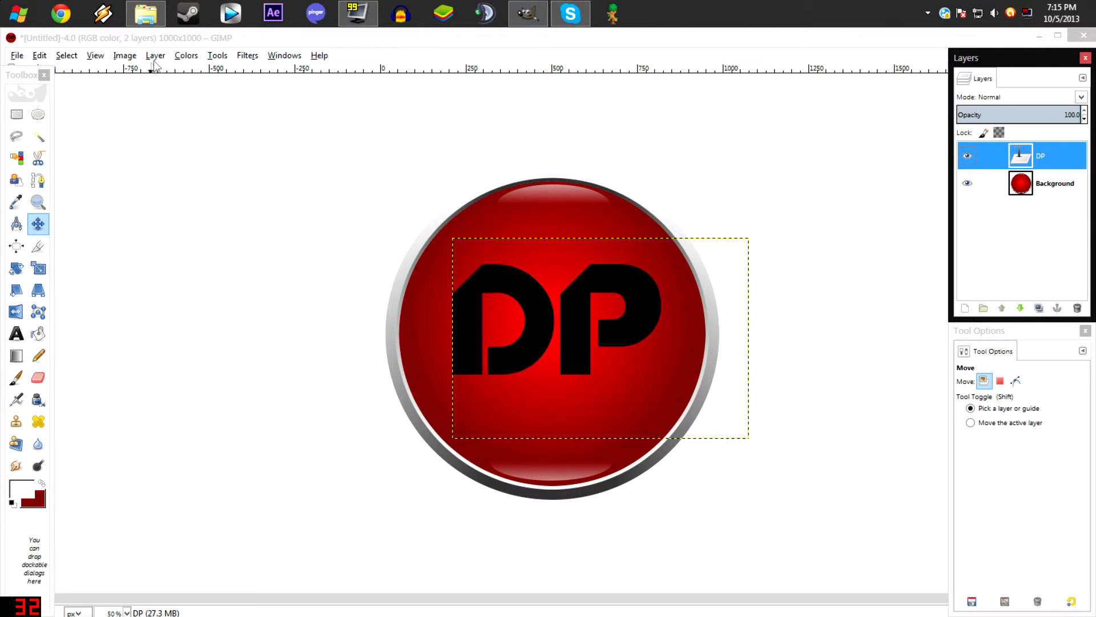
- Flatten the image, combining the DP text and the button into a single layer
{"action": "left_click", "coordinate": [155, 56]}
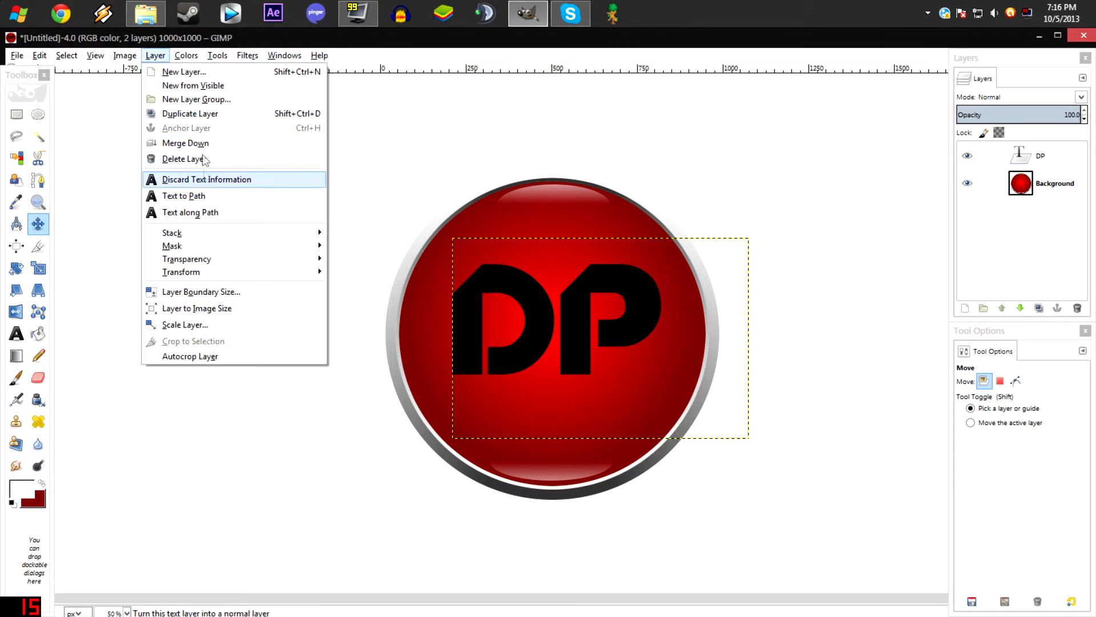
{"action": "mouse_move", "coordinate": [136, 55]}
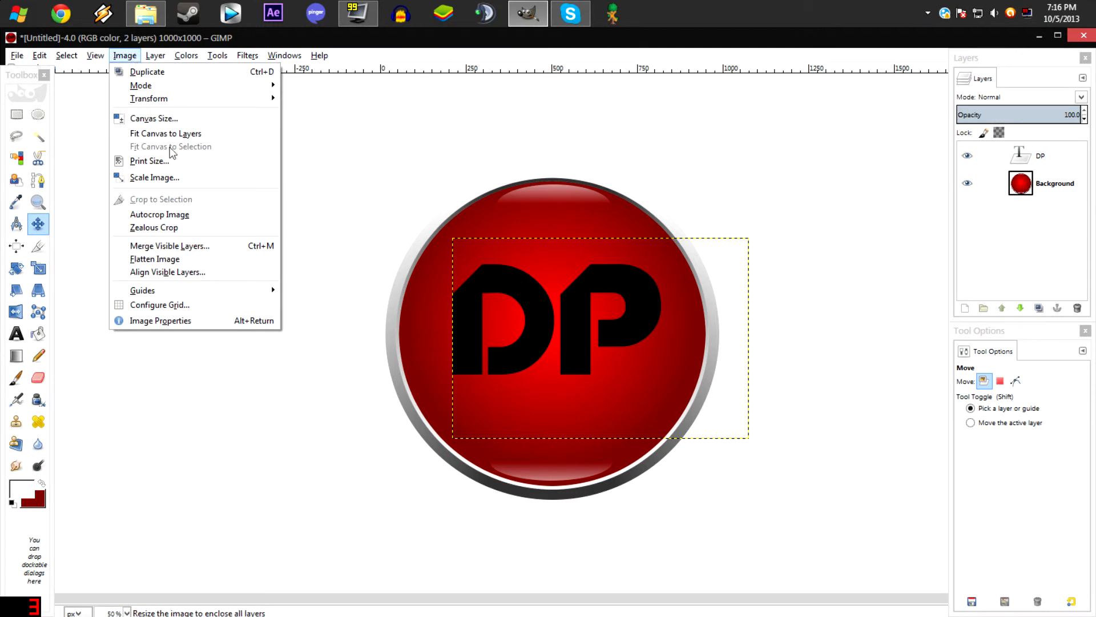
{"action": "left_click", "coordinate": [197, 259]}
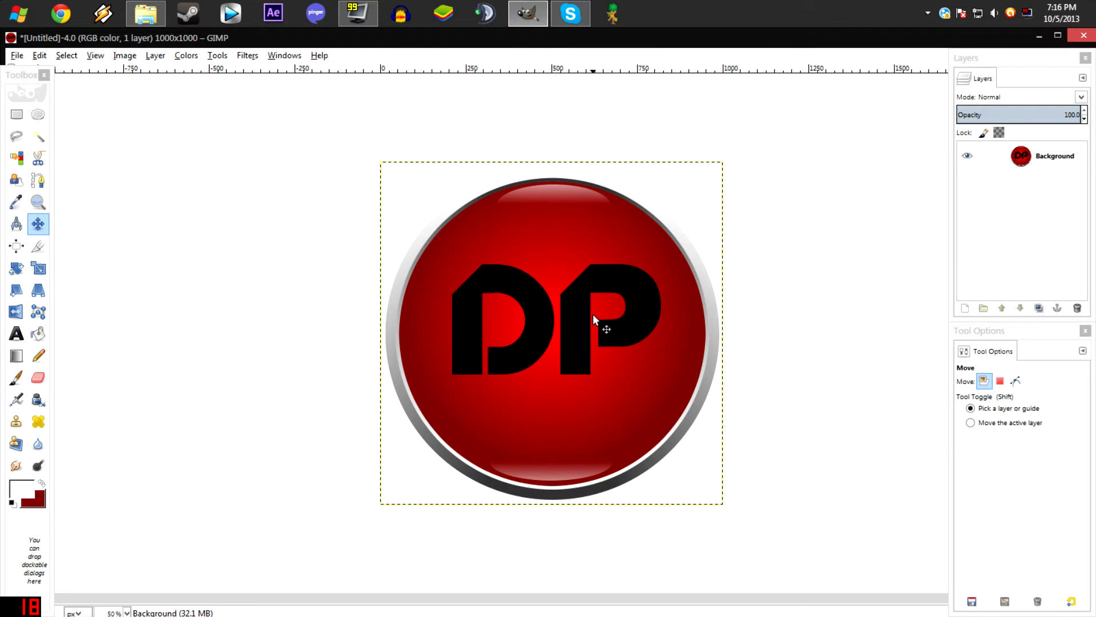
- Start exporting the image and name the file glossyorb
{"action": "left_click", "coordinate": [16, 56]}
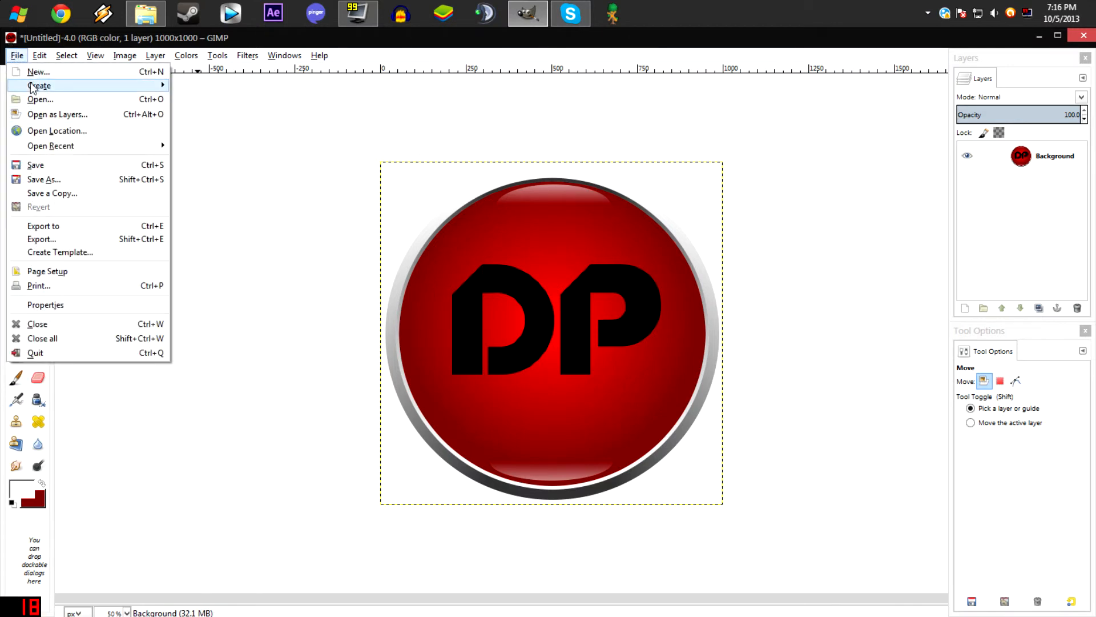
{"action": "left_click", "coordinate": [63, 240]}
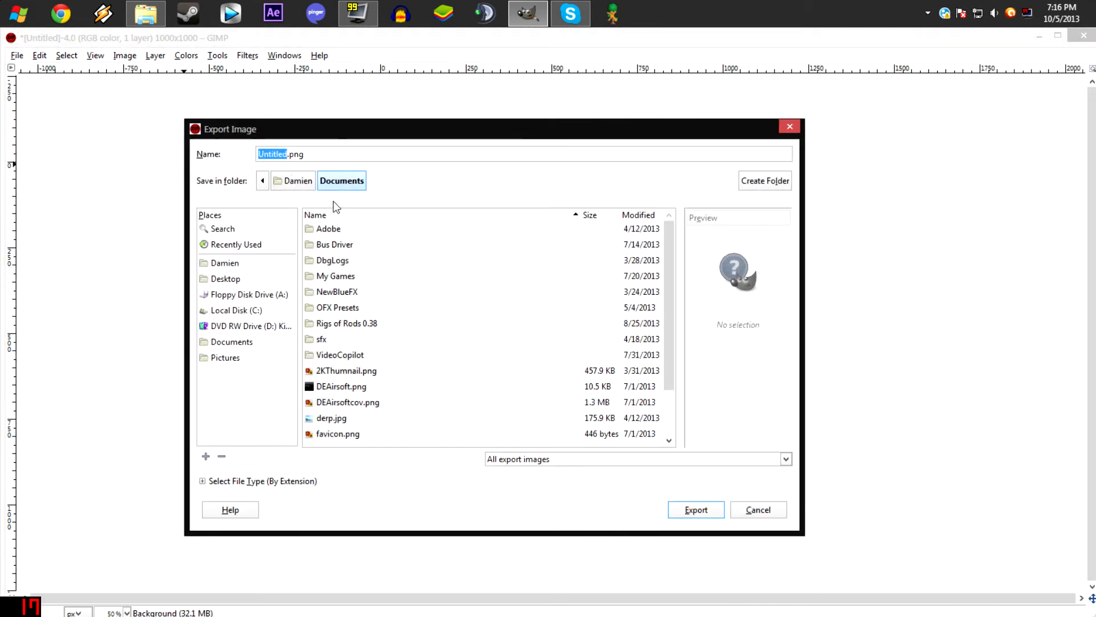
{"action": "type", "text": "glossyb"}
{"action": "key", "text": "BackSpace"}
{"action": "type", "text": "orb"}
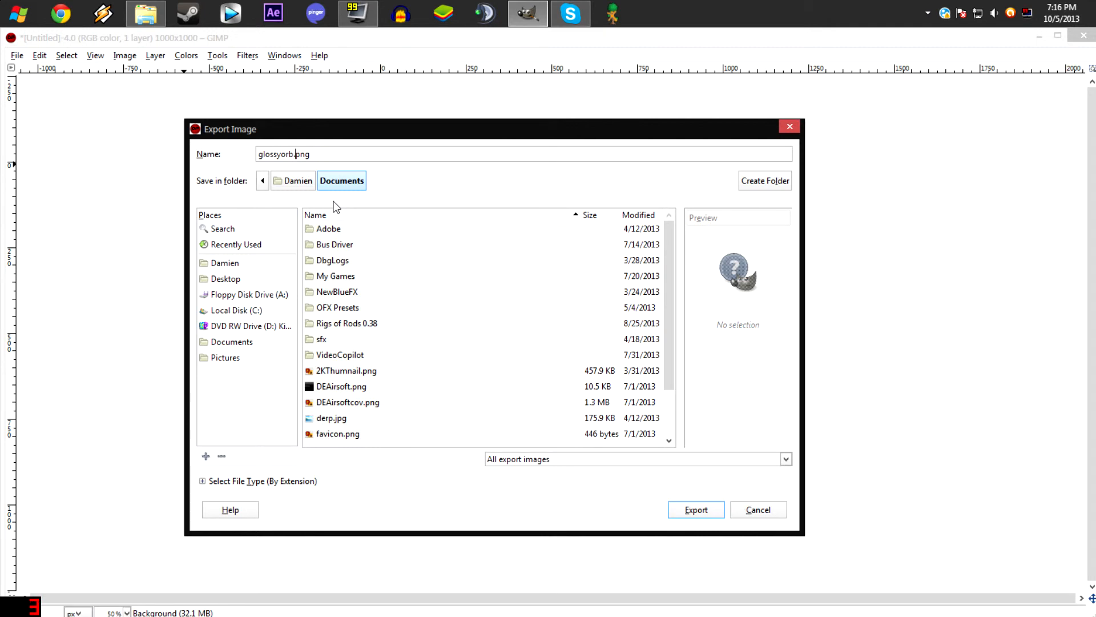
- Change the export file's extension to jpg
{"action": "key", "text": "BackSpace"}
{"action": "key", "text": "BackSpace"}
{"action": "key", "text": "BackSpace"}
{"action": "type", "text": "bmp"}
{"action": "key", "text": "BackSpace"}
{"action": "key", "text": "BackSpace"}
{"action": "key", "text": "BackSpace"}
{"action": "type", "text": "jp"}
- Export the image to the Desktop folder as a JPEG at maximum quality
{"action": "left_click_drag", "start_coordinate": [728, 138], "coordinate": [705, 97]}
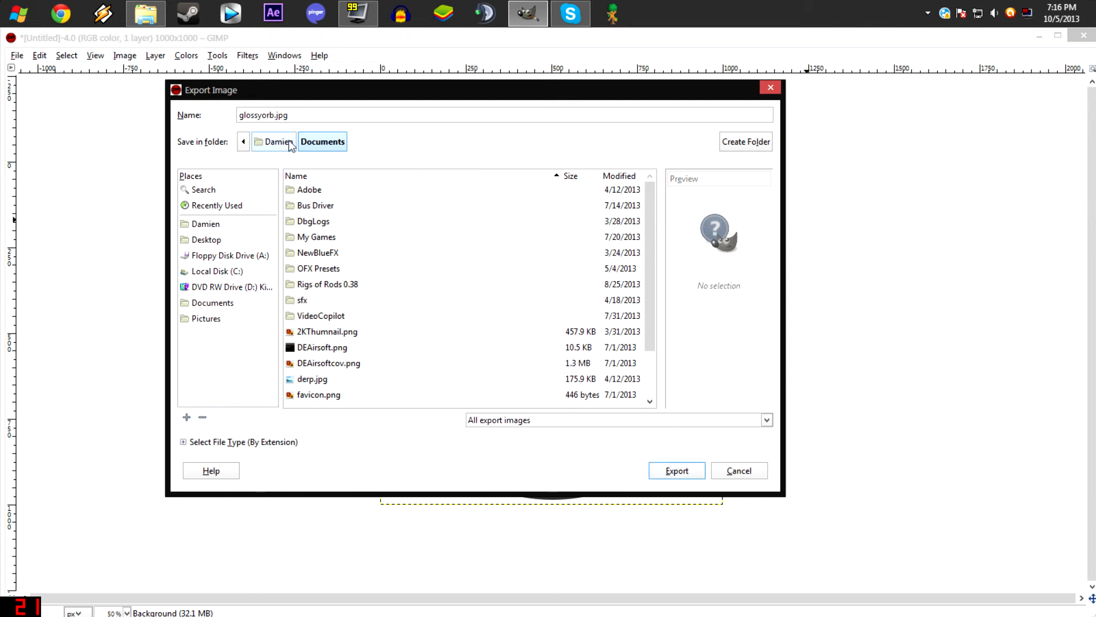
{"action": "left_click", "coordinate": [267, 144]}
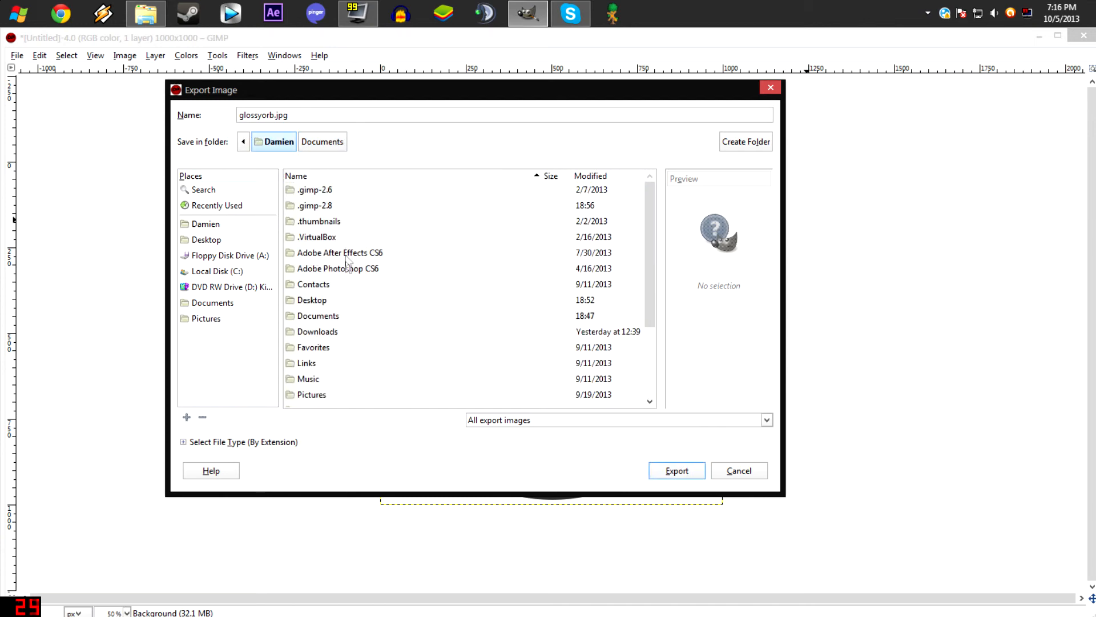
{"action": "double_click", "coordinate": [327, 302]}
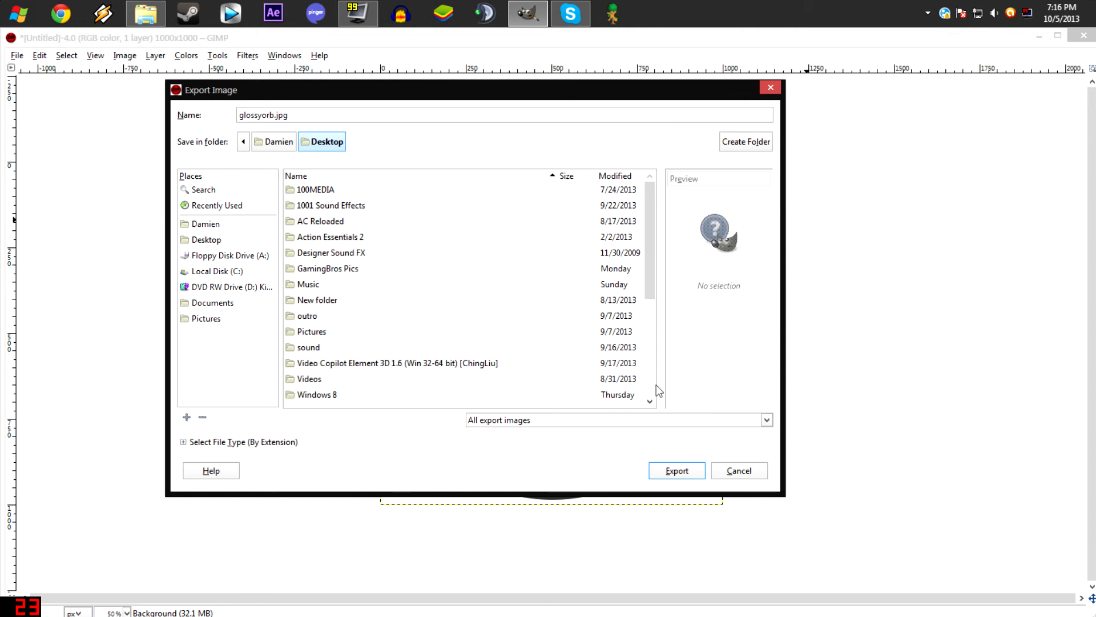
{"action": "left_click", "coordinate": [682, 473]}
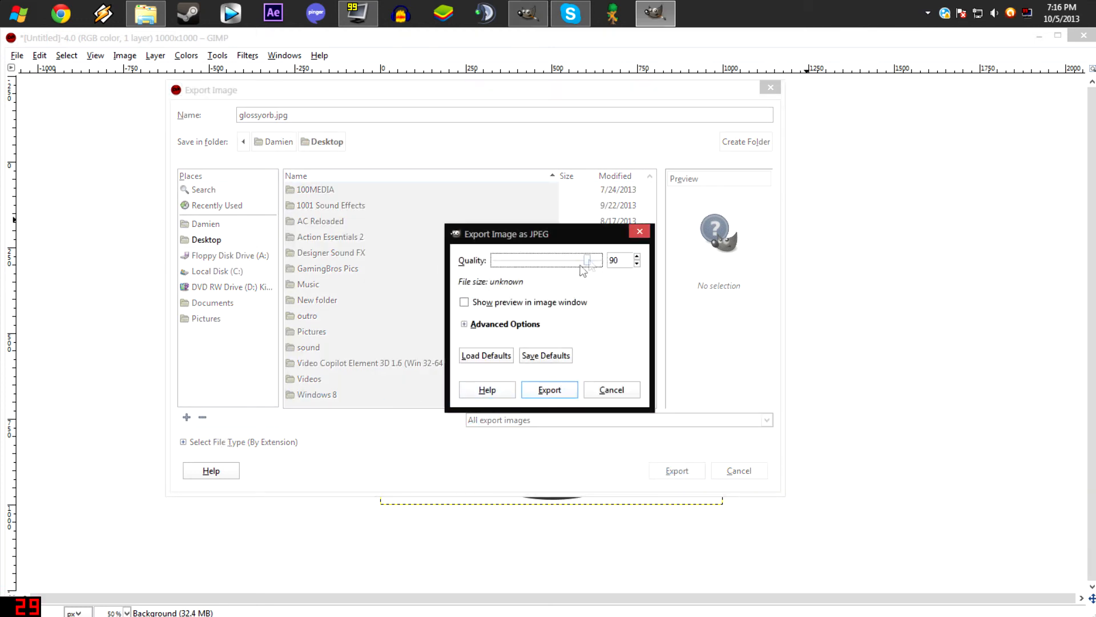
{"action": "left_click_drag", "start_coordinate": [588, 261], "coordinate": [602, 262]}
{"action": "left_click", "coordinate": [545, 390]}
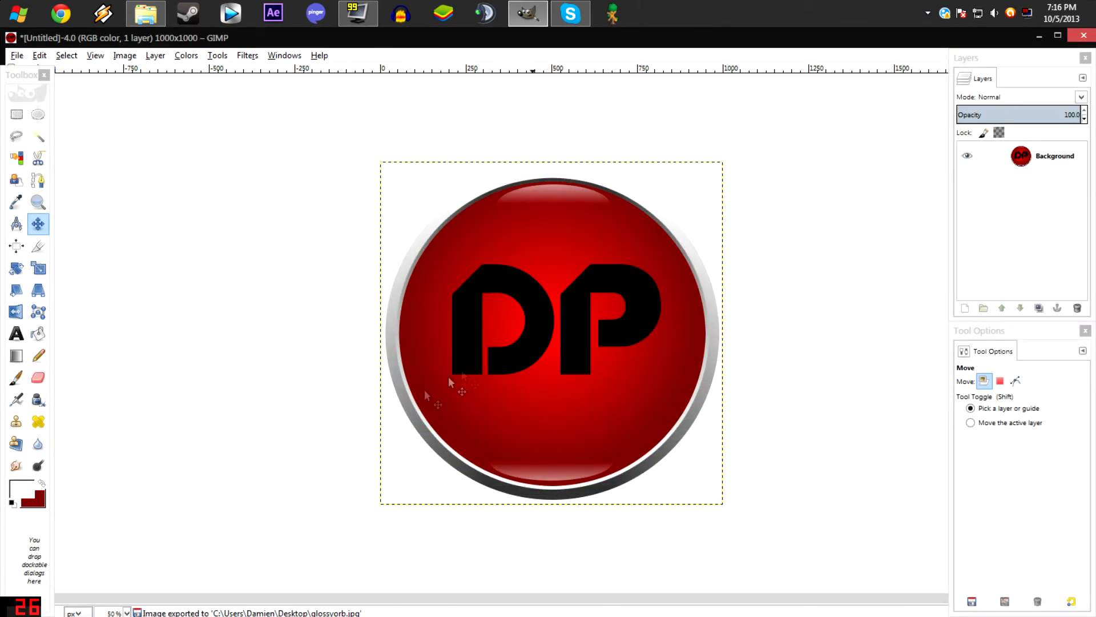